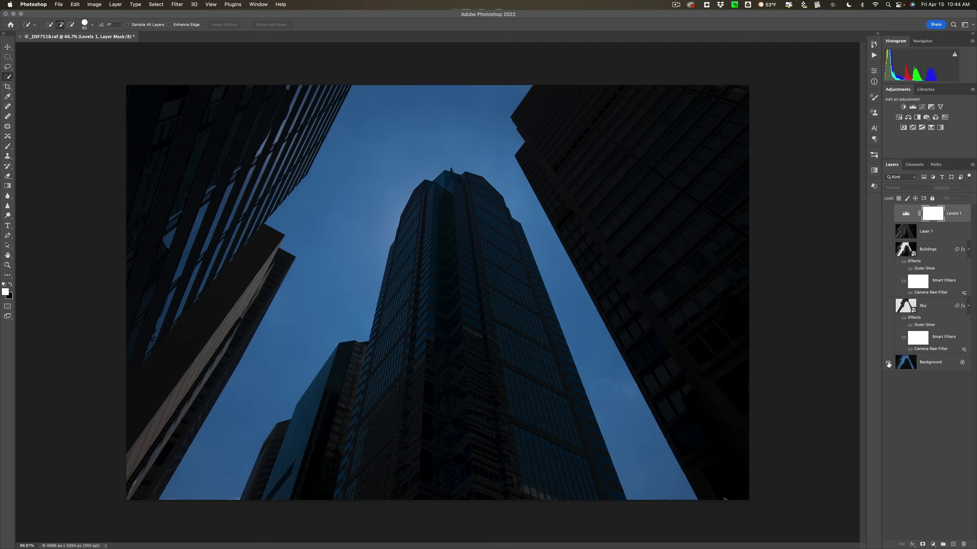
Show only the Background layer to view the original photo without the edits
alt+click(889, 364)
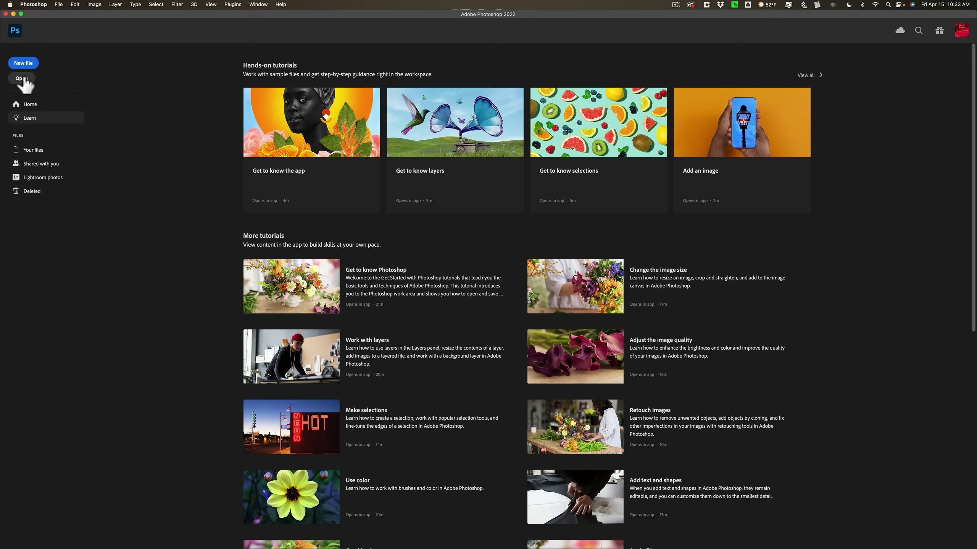
Open the raw photo _DSF7518.raf from the Desktop through Camera Raw with its default settings
click(22, 78)
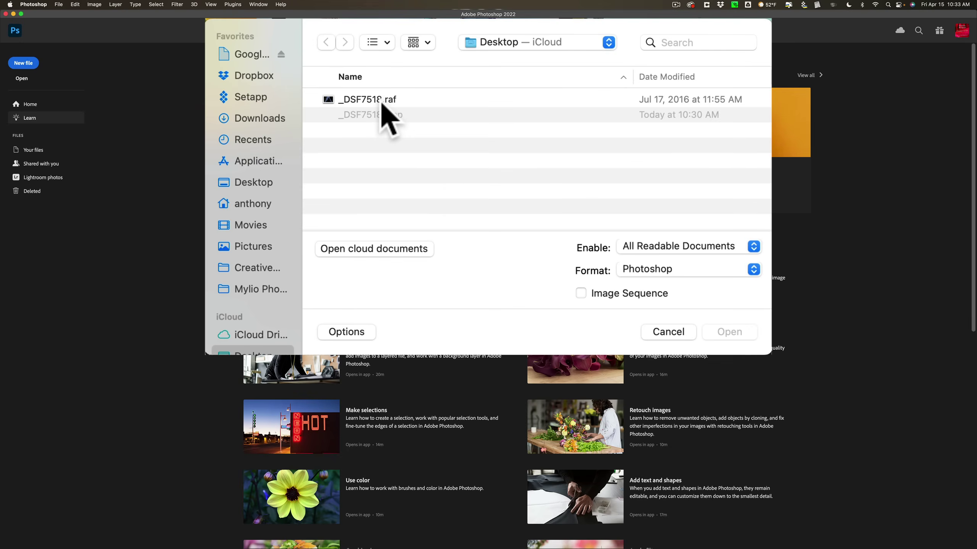
click(381, 100)
click(719, 334)
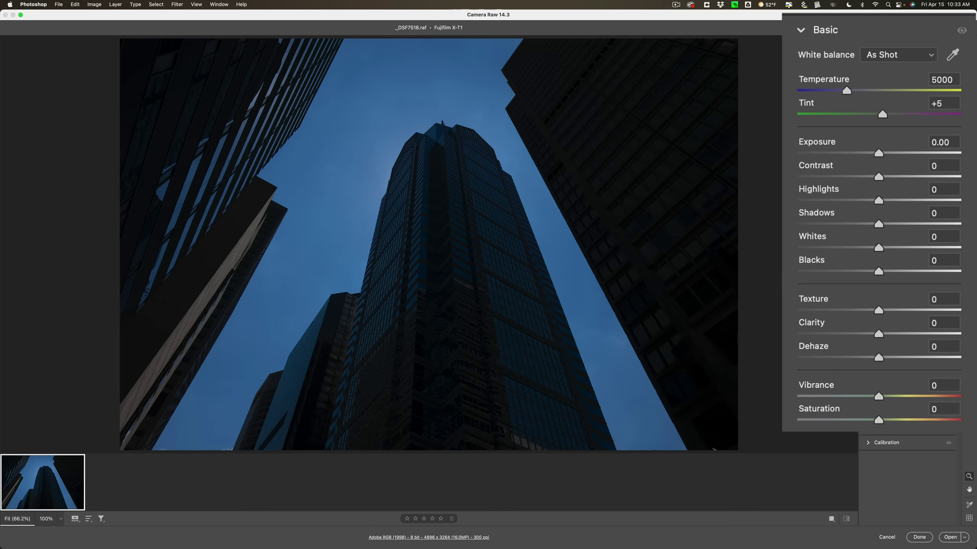
mouse_move(807, 237)
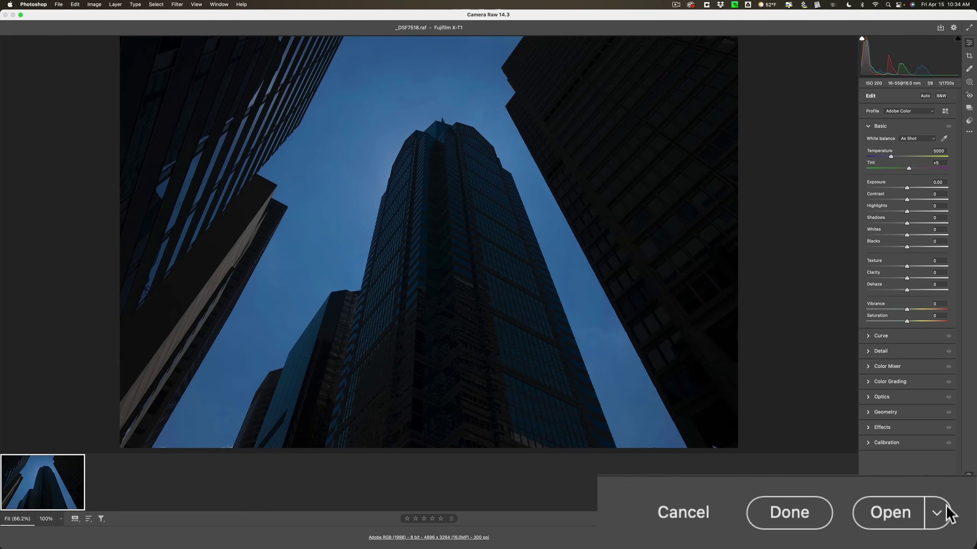
click(884, 513)
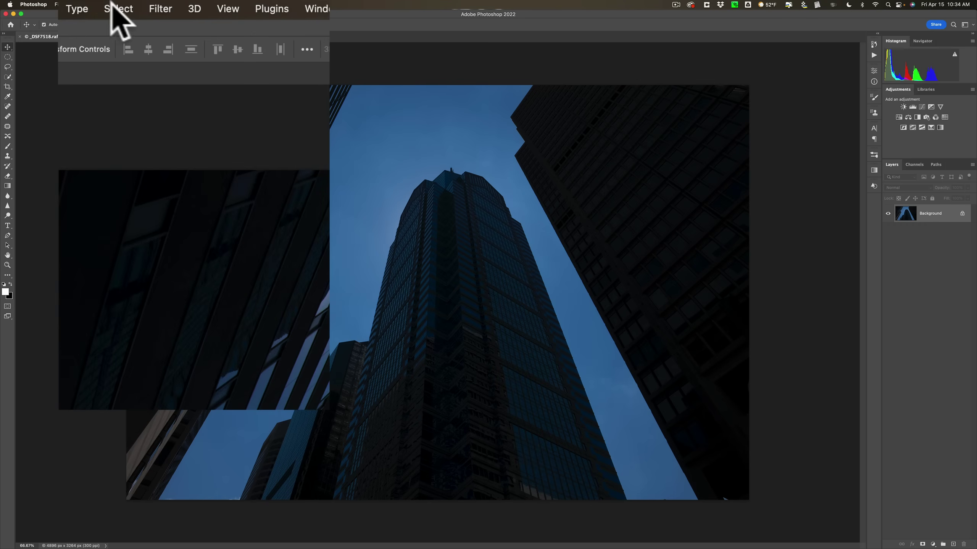
Try selecting the sky with the automatic Sky command, and clear the selection
click(119, 10)
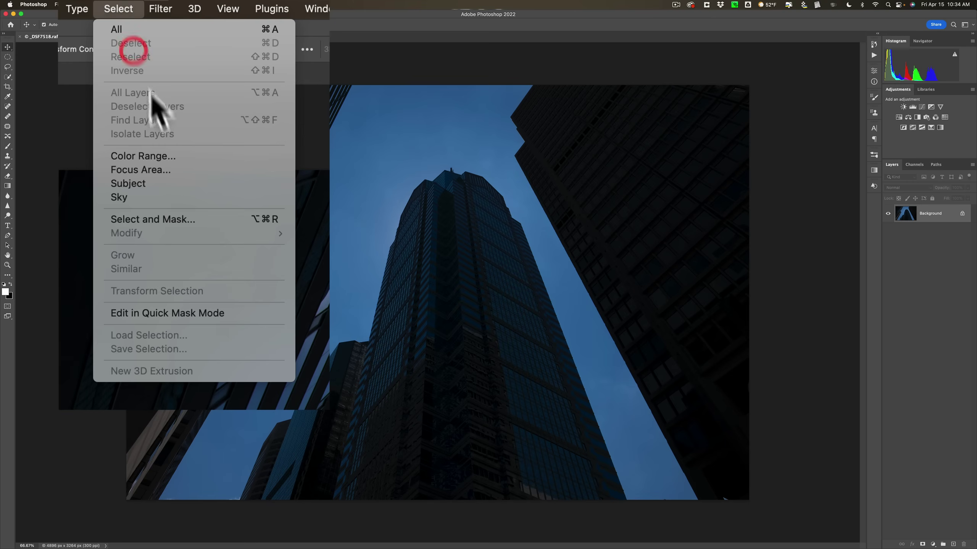
click(163, 197)
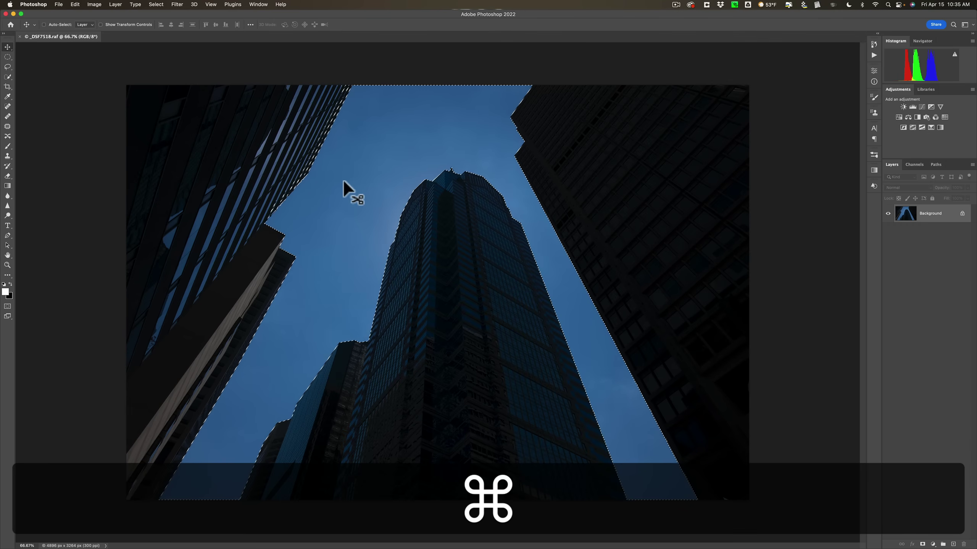
key(super+d)
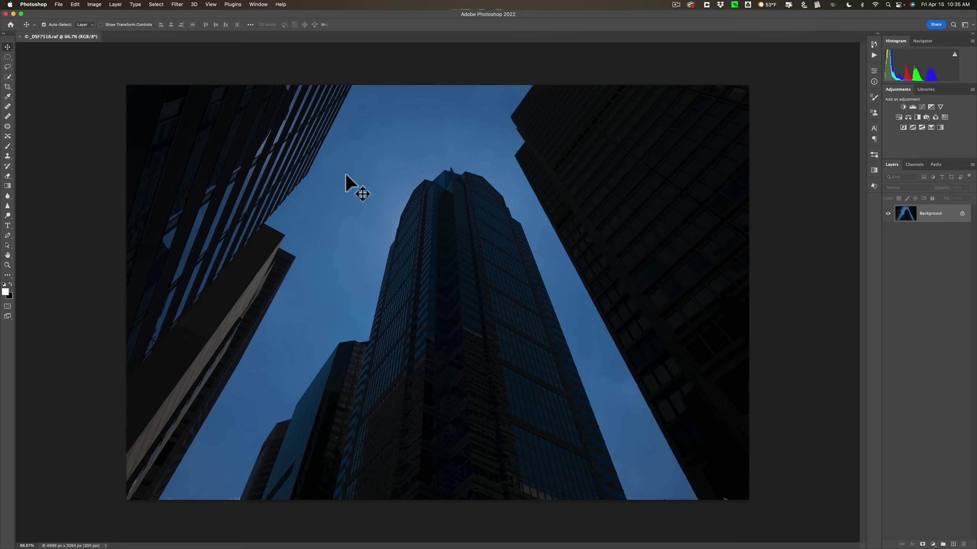
Select the entire sky between the buildings with the Quick Selection Tool
key(w)
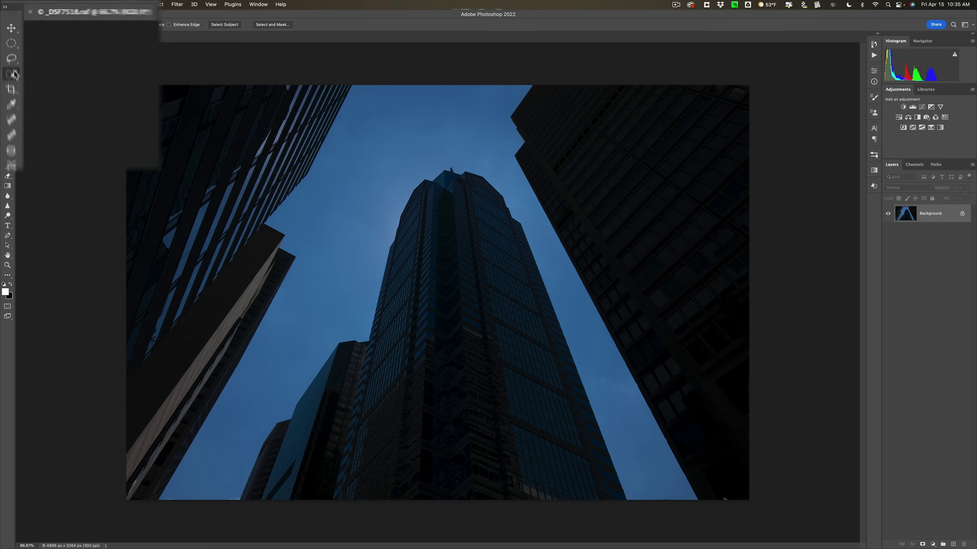
right_click(27, 134)
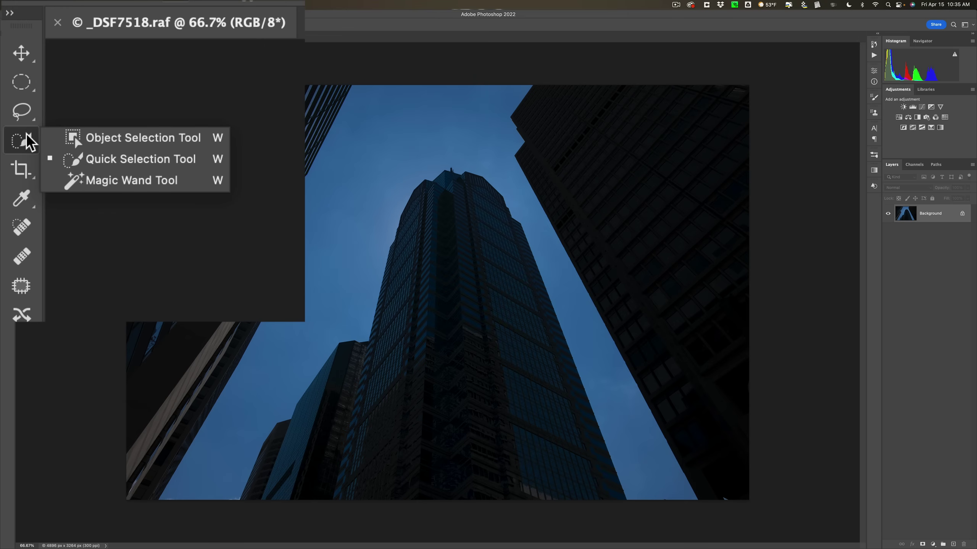
click(95, 154)
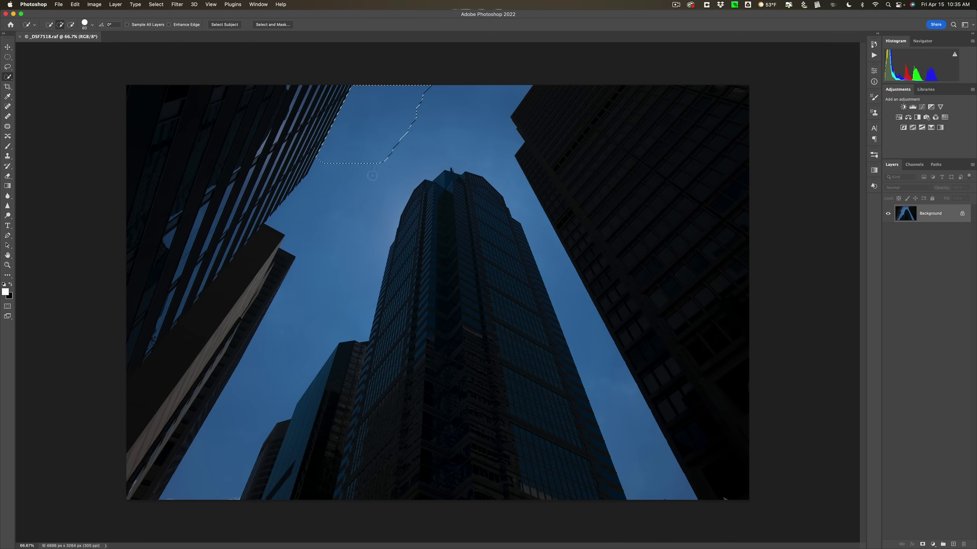
click(349, 238)
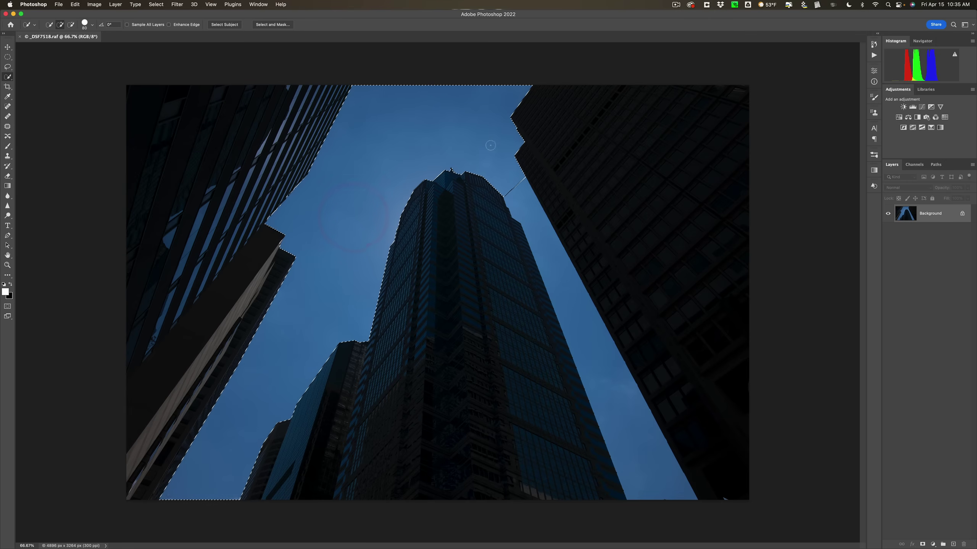
drag(510, 186, 564, 293)
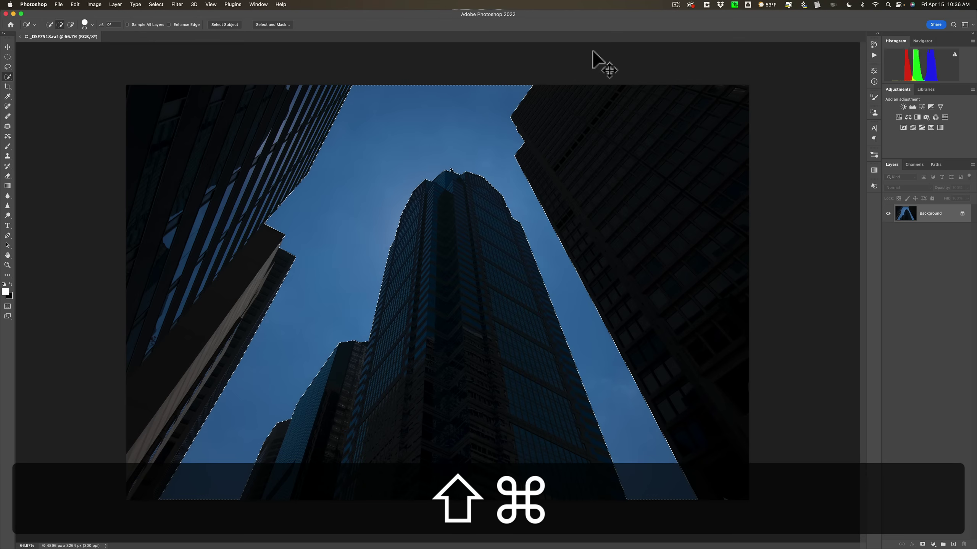
Invert the sky selection to copy the buildings to their own layer, and hide the Background layer
key(shift+super+i)
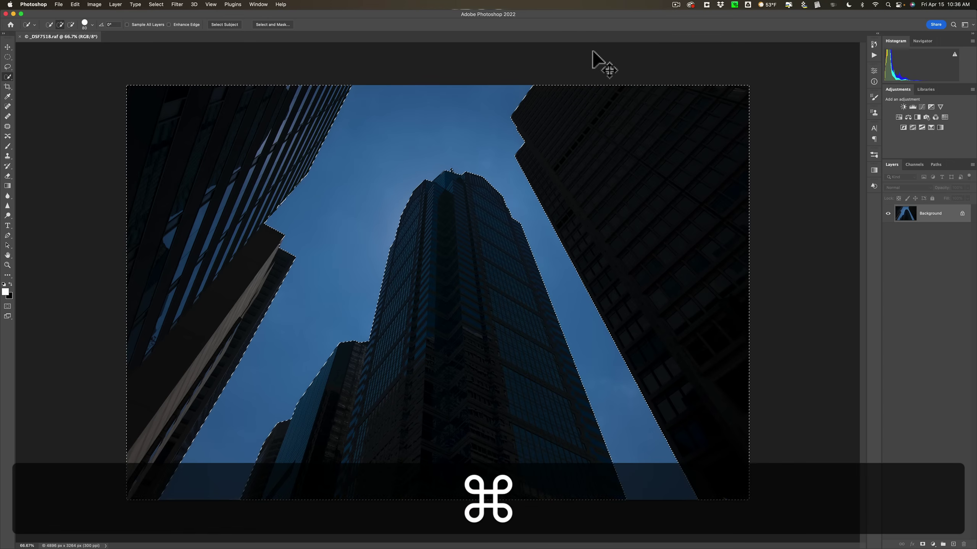
key(super+j)
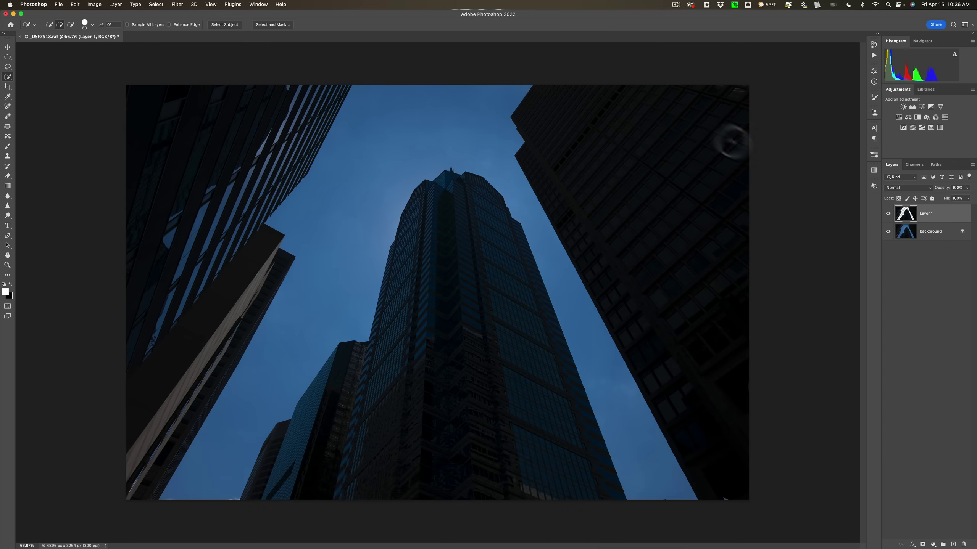
click(887, 231)
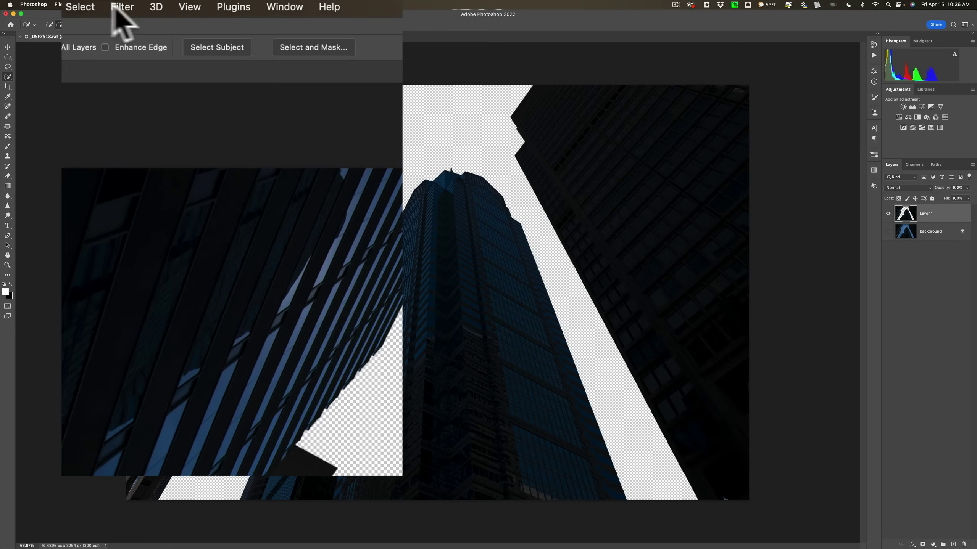
Convert the buildings layer for smart filters and switch it to B&W in the Camera Raw Filter
click(177, 4)
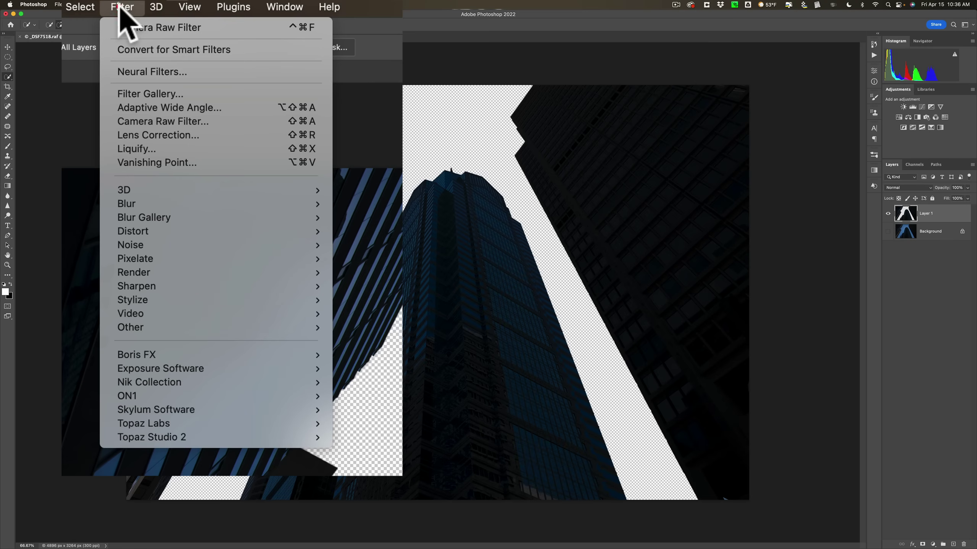
click(158, 50)
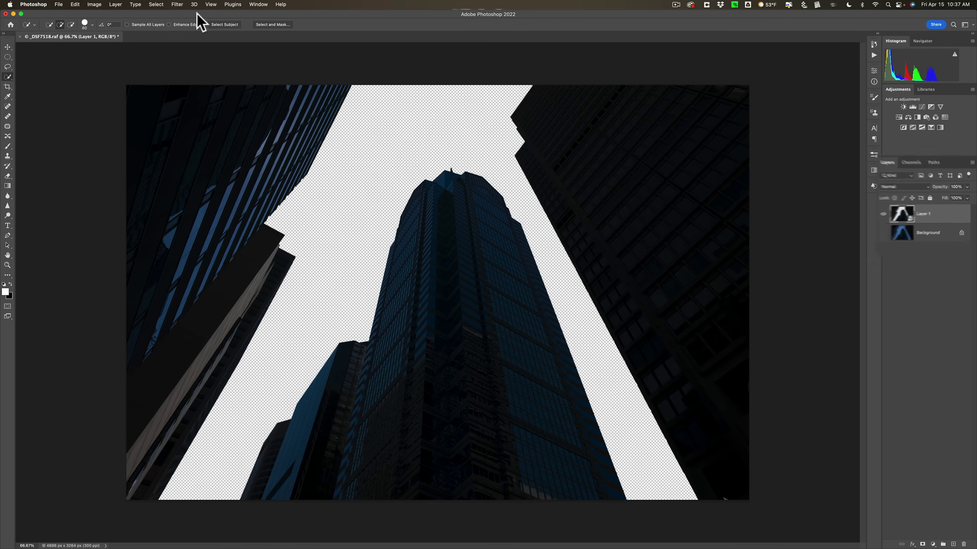
click(133, 7)
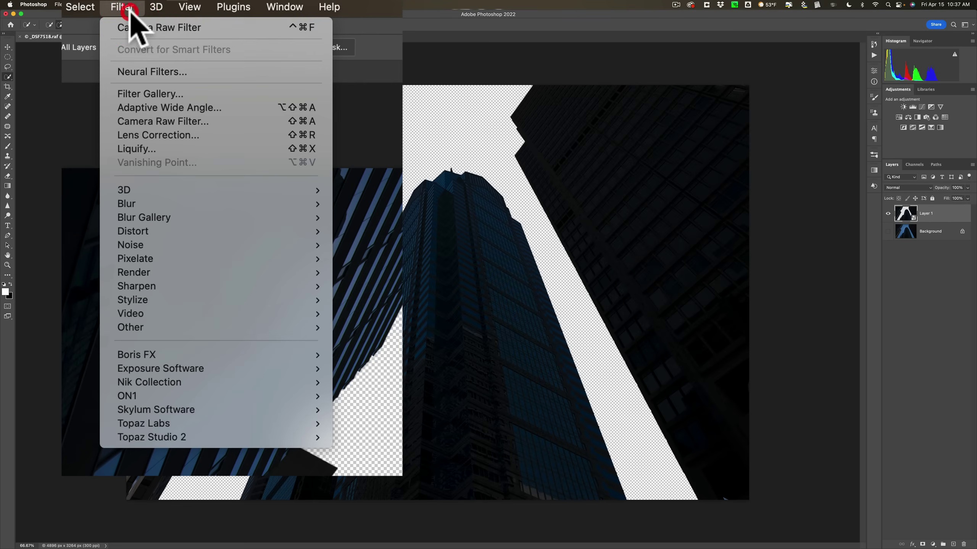
click(169, 122)
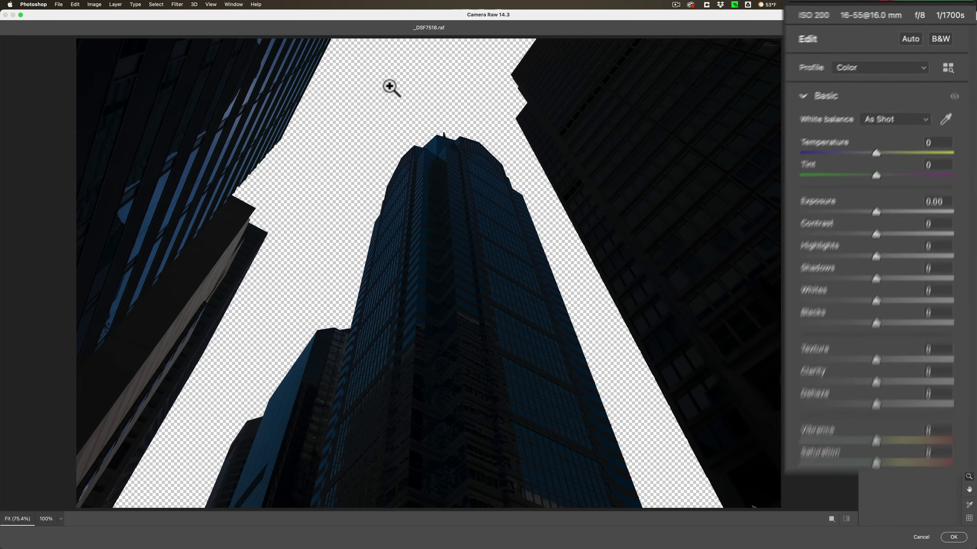
click(938, 41)
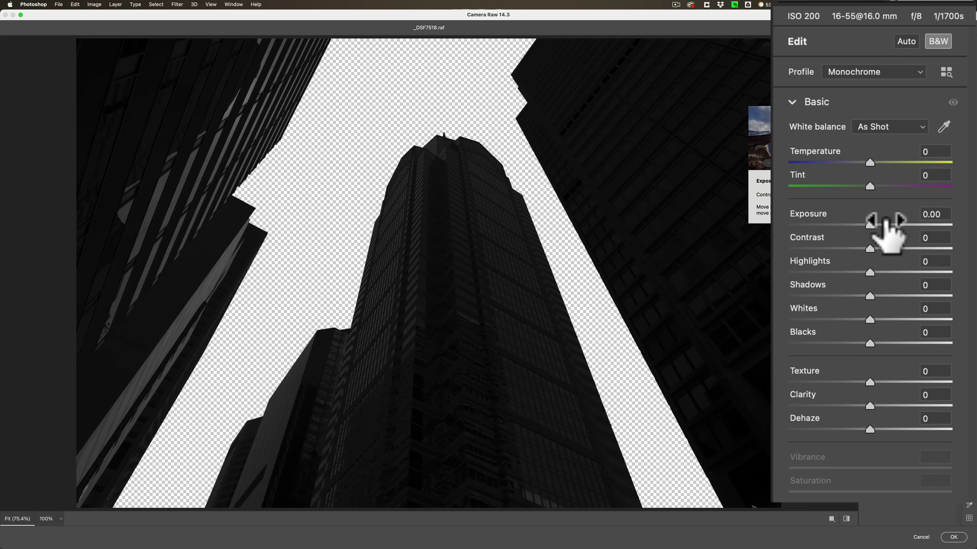
Set the buildings' Whites to +88, Blacks to -25, Texture to +44 and Clarity to +42, and apply the Camera Raw Filter
mouse_move(870, 248)
mouse_down()
mouse_move(892, 249)
mouse_move(881, 249)
mouse_up()
double_click(881, 249)
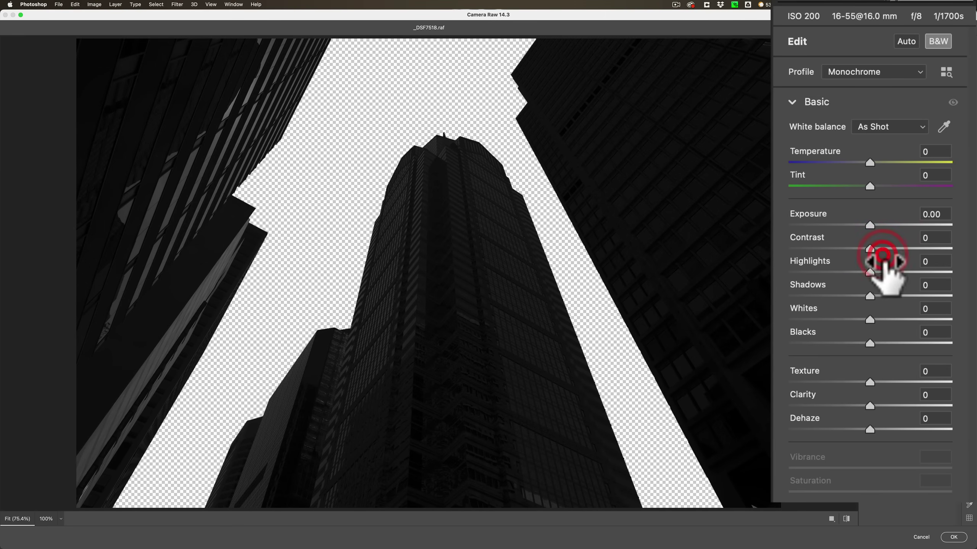
drag(868, 317, 941, 319)
drag(868, 342, 850, 342)
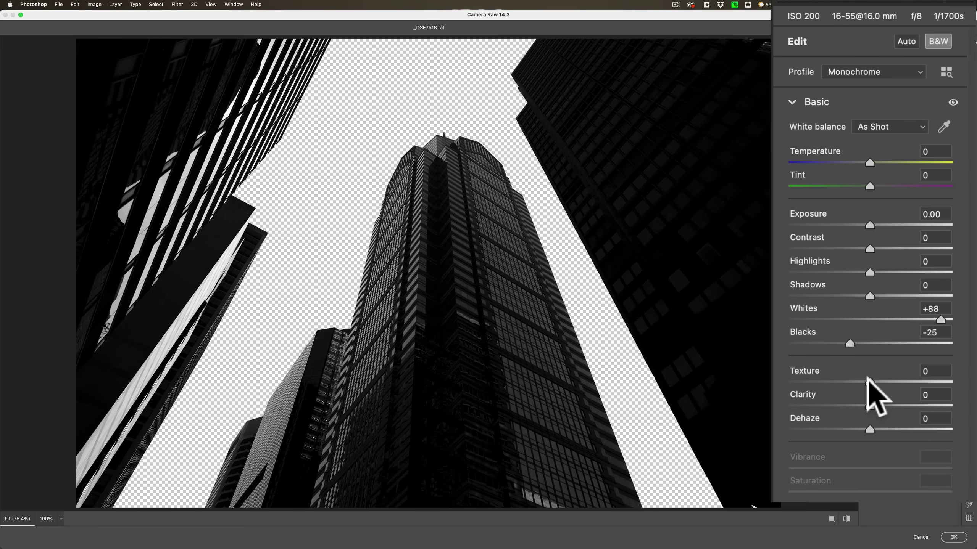
drag(868, 381, 903, 407)
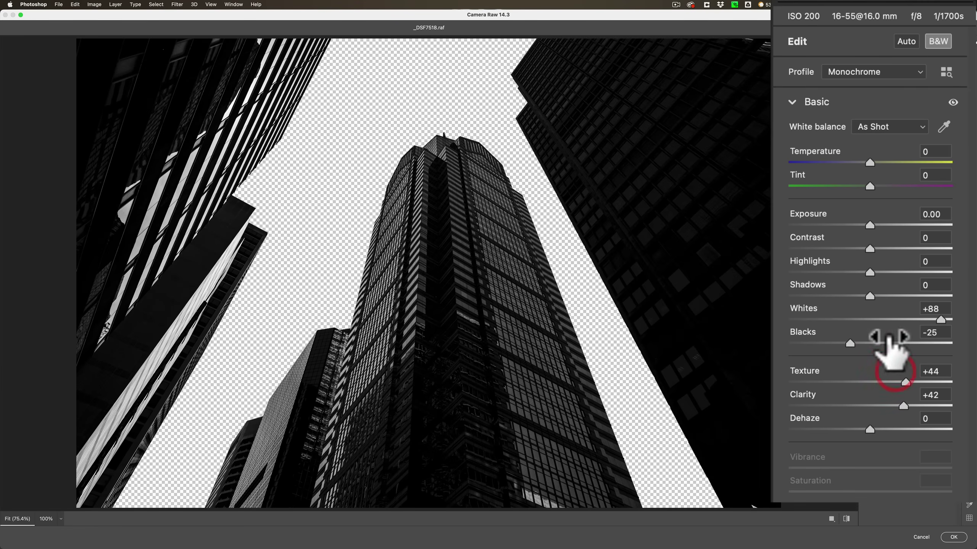
click(844, 340)
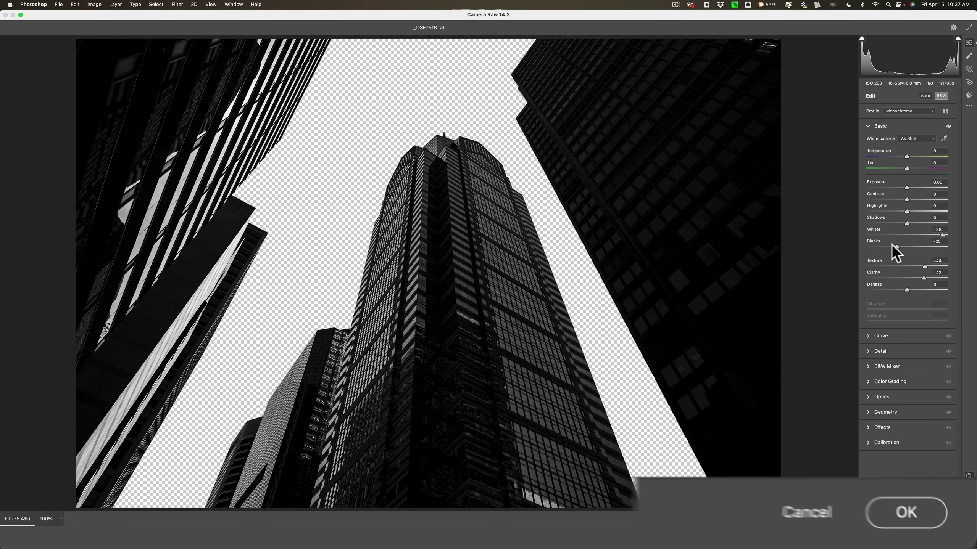
click(894, 505)
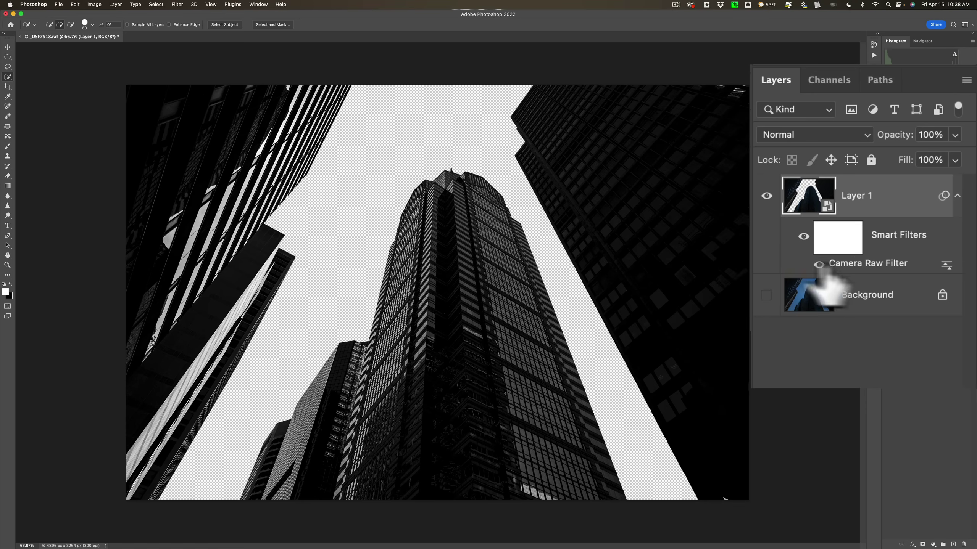
Reopen the buildings layer's Camera Raw smart filter to review its settings, and close it without changes
double_click(848, 265)
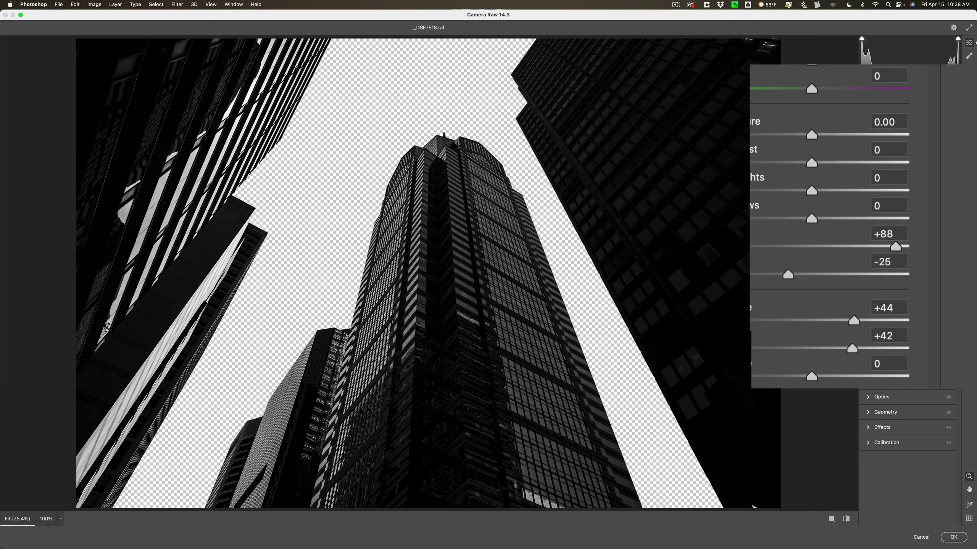
click(953, 537)
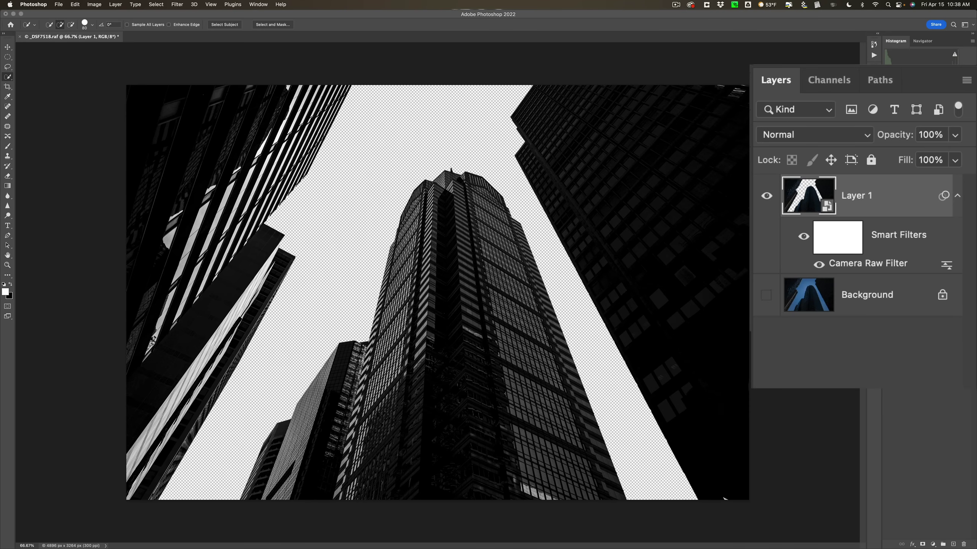
Select the Background layer and make it visible again beneath the buildings
click(792, 294)
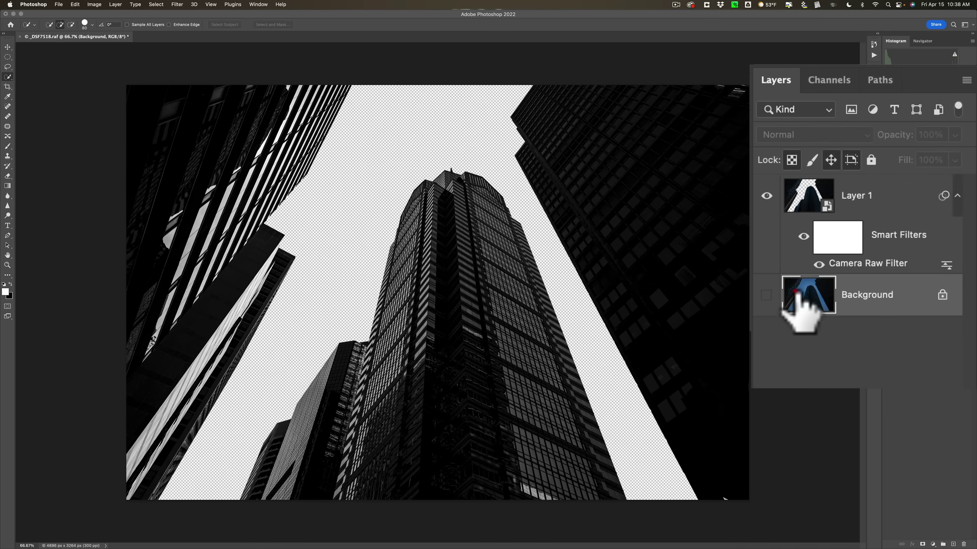
click(767, 295)
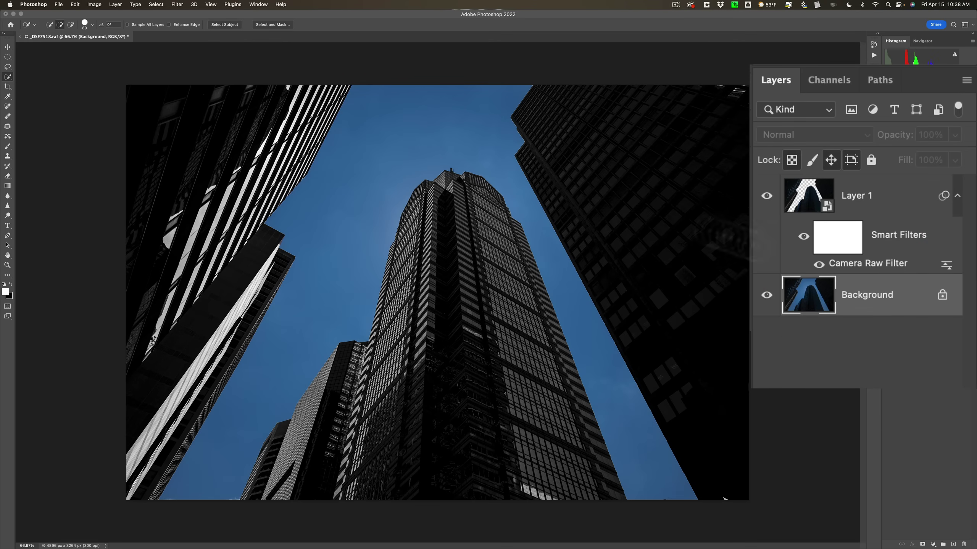
Load the outline of the buildings layer (Layer 1) as a selection and invert it to select the sky
click(804, 200)
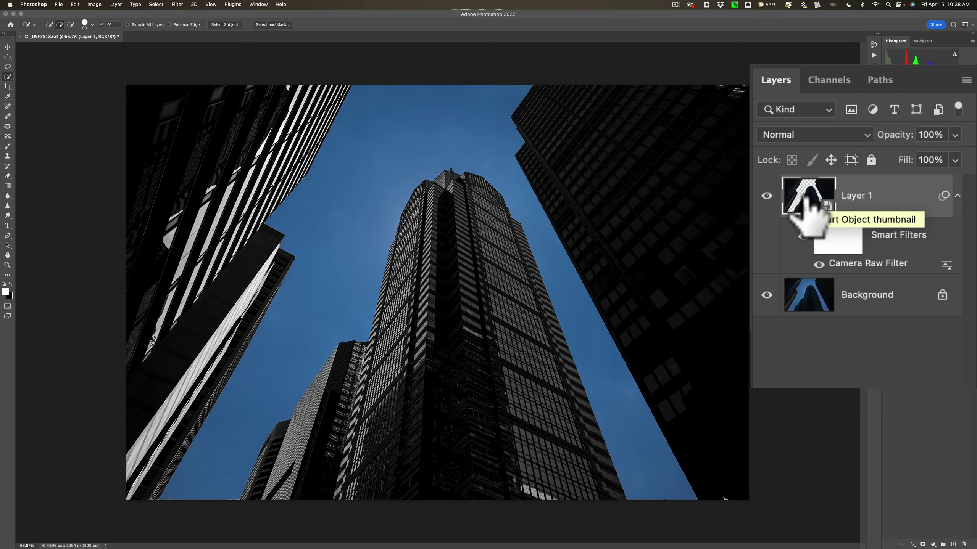
key(super)
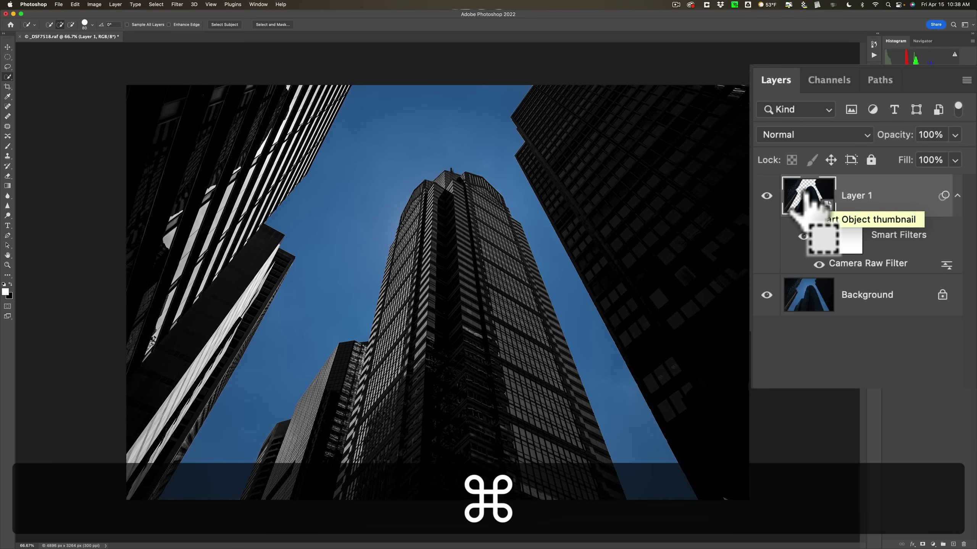
super+click(805, 198)
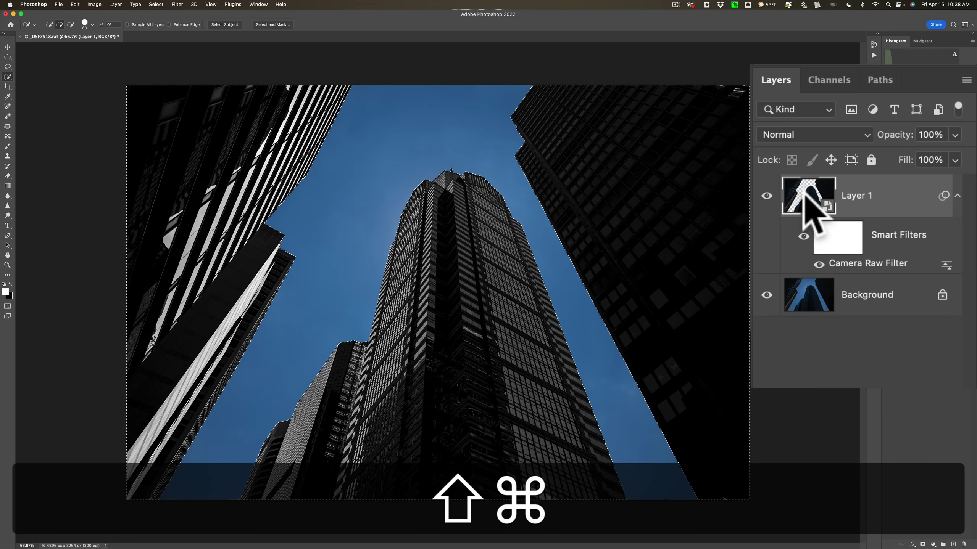
key(super+shift+i)
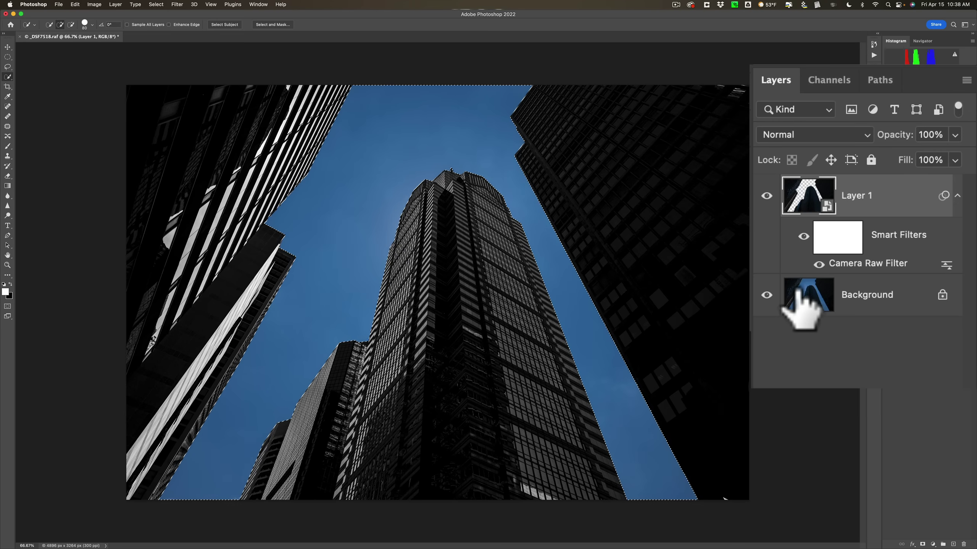
Copy the selected sky from the Background layer onto its own layer and hide the Background layer
click(805, 304)
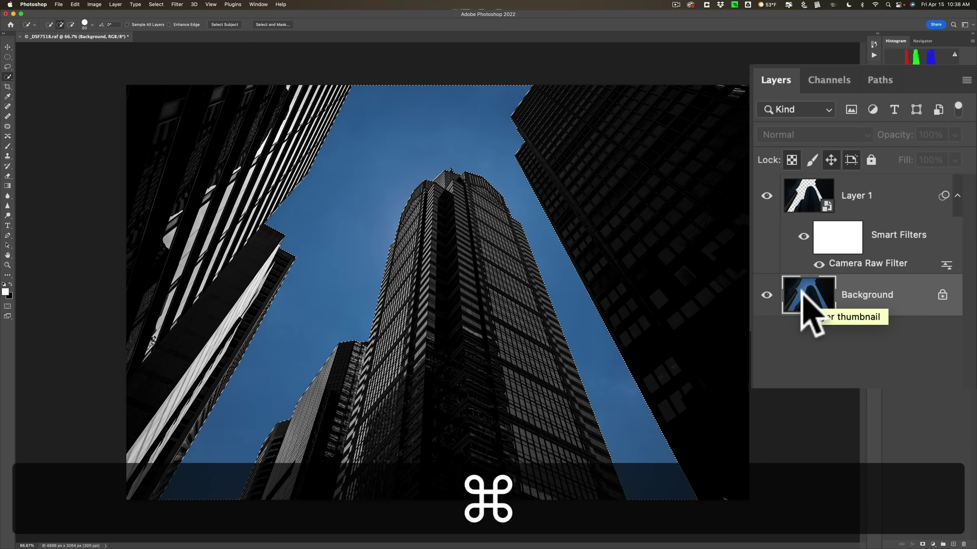
key(super+j)
click(767, 337)
click(767, 197)
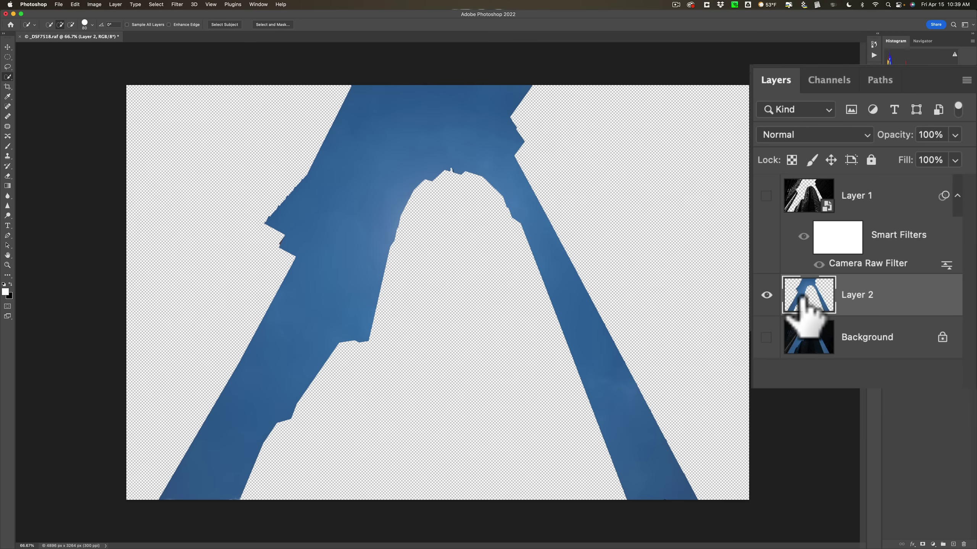
click(766, 195)
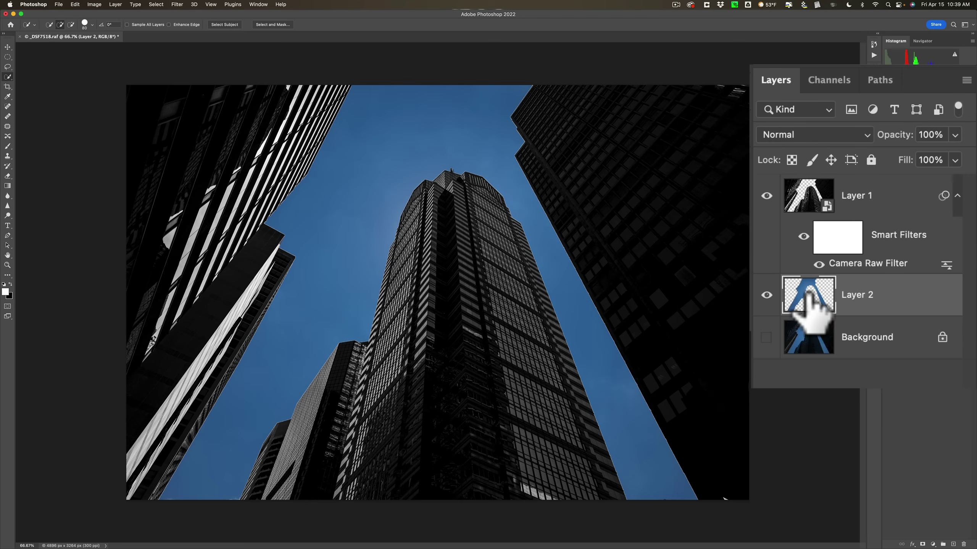
Rename Layer 1 as Buildings and Layer 2 as Sky
double_click(850, 192)
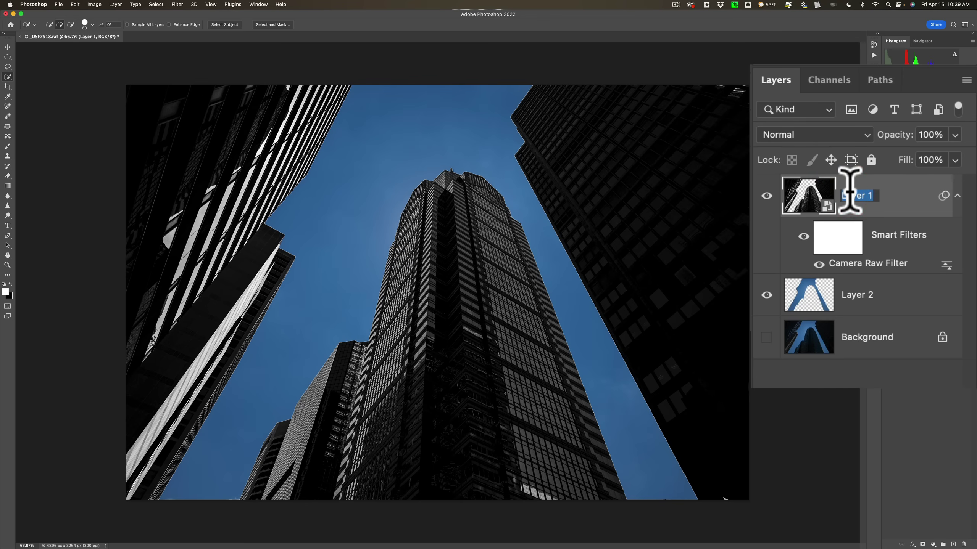
text(Buildings)
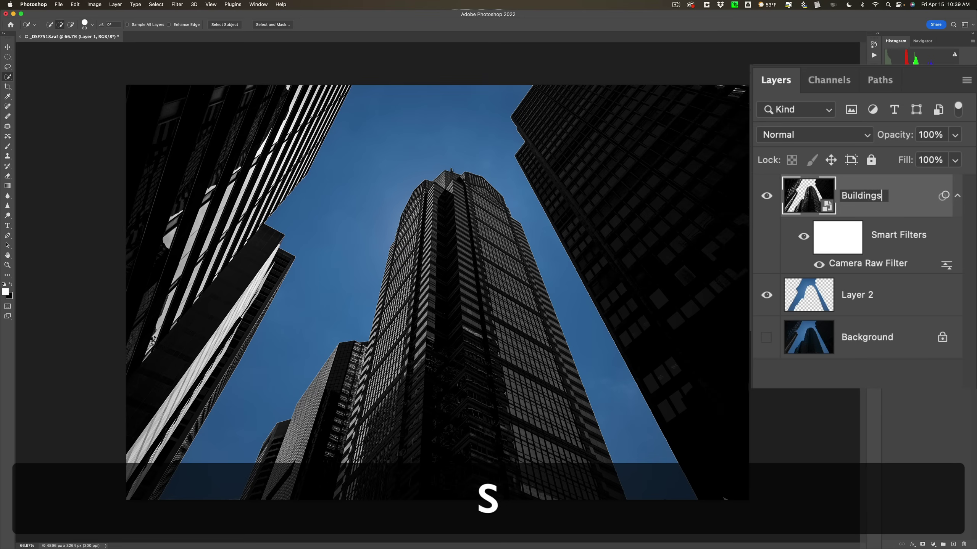
key(Return)
double_click(856, 295)
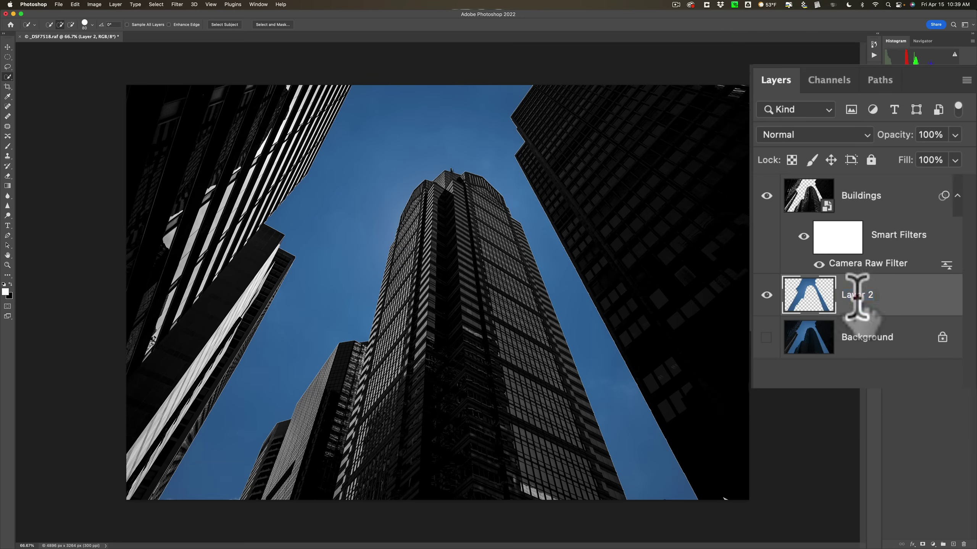
text(S)
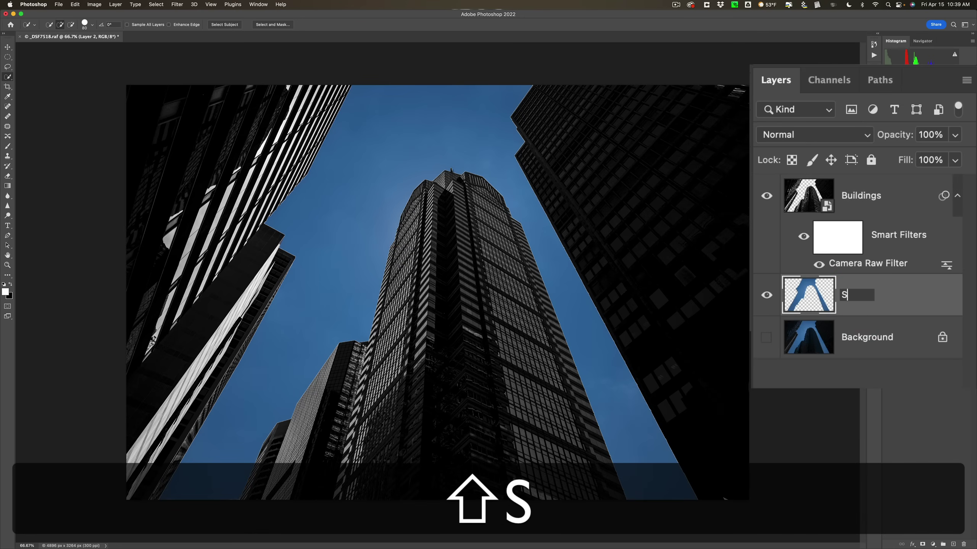
text(ky)
key(Return)
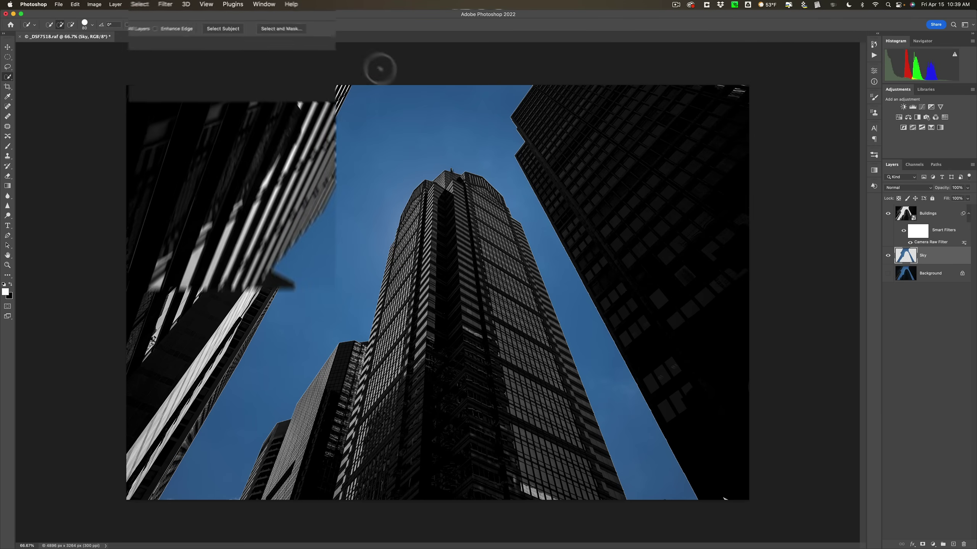
Convert the Sky layer for smart filters and switch it to B&W in the Camera Raw Filter
click(177, 5)
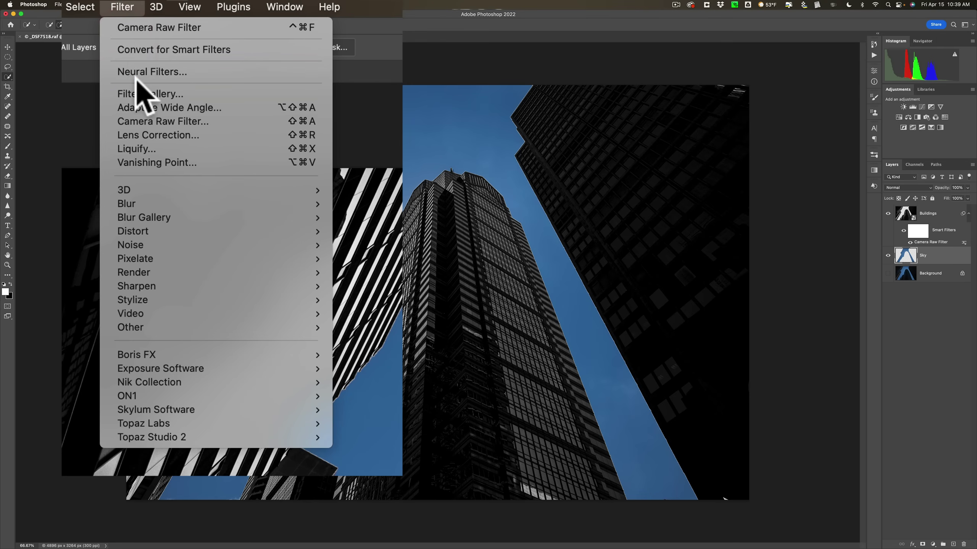
click(129, 50)
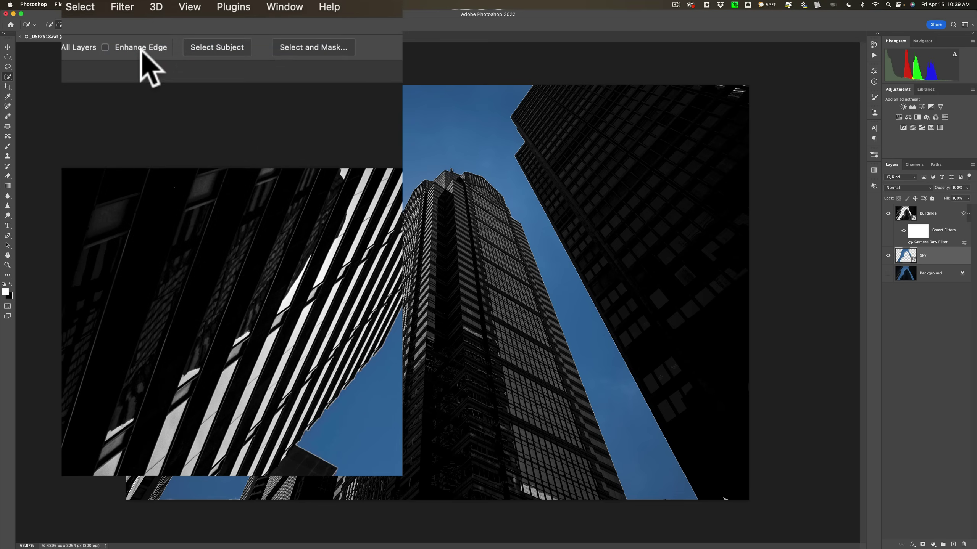
click(122, 8)
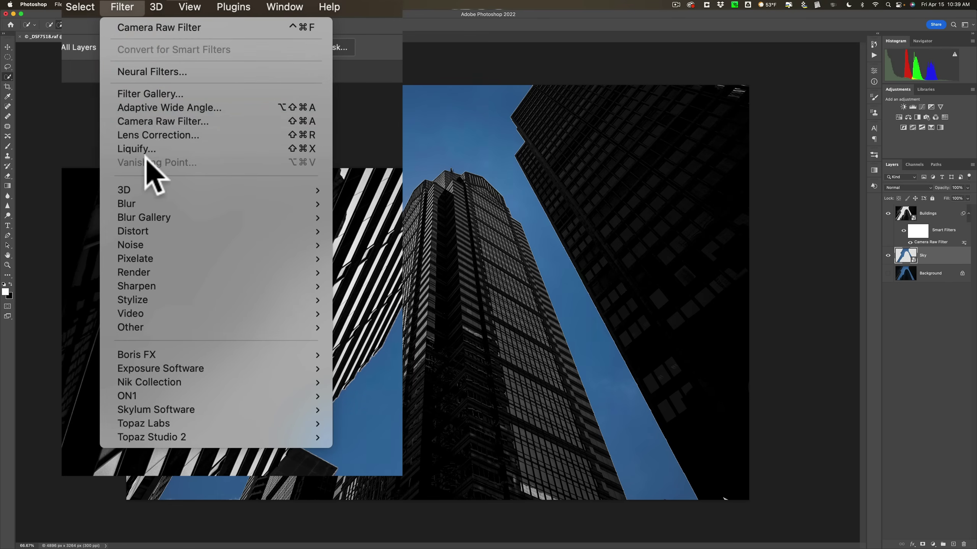
click(140, 123)
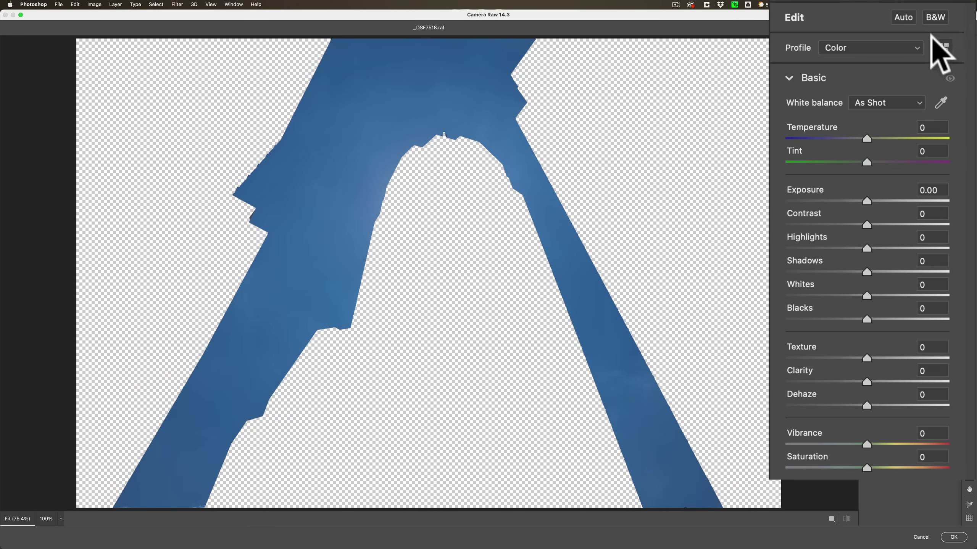
click(935, 17)
Set the sky's Exposure to -0.95, Contrast +35, Whites +27, Blacks -33, Texture +25 and Clarity +36, and apply the Camera Raw Filter
drag(866, 225, 895, 226)
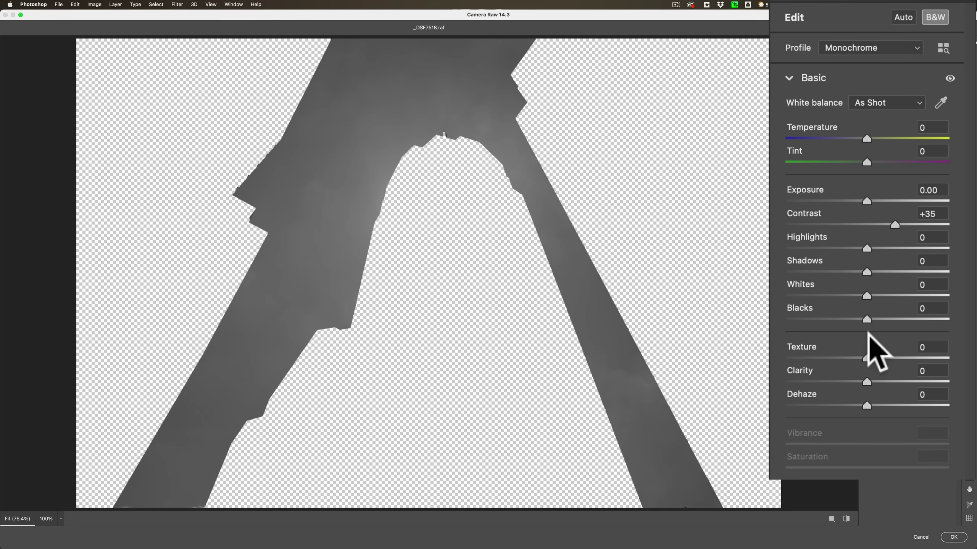
drag(866, 382, 887, 358)
drag(865, 200, 854, 200)
drag(867, 295, 839, 320)
drag(856, 200, 850, 199)
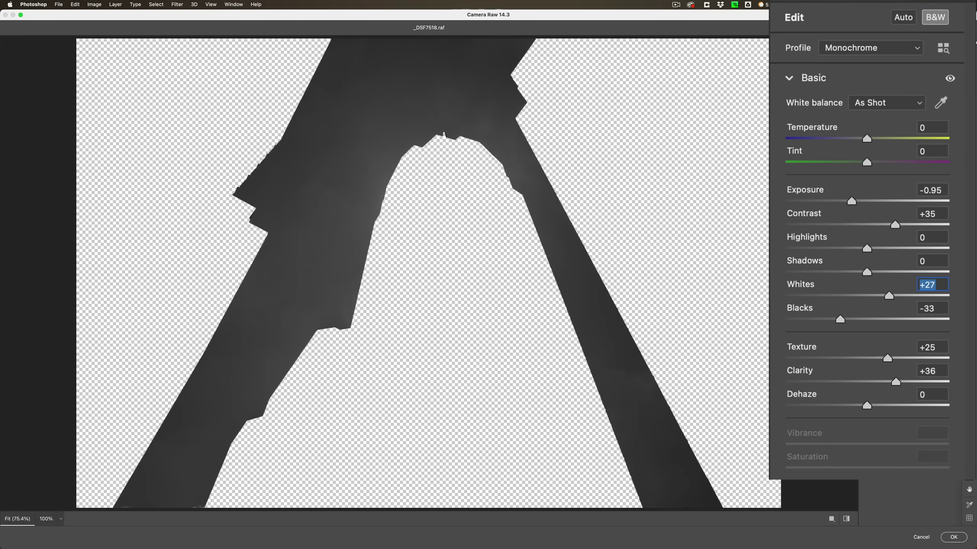
click(953, 537)
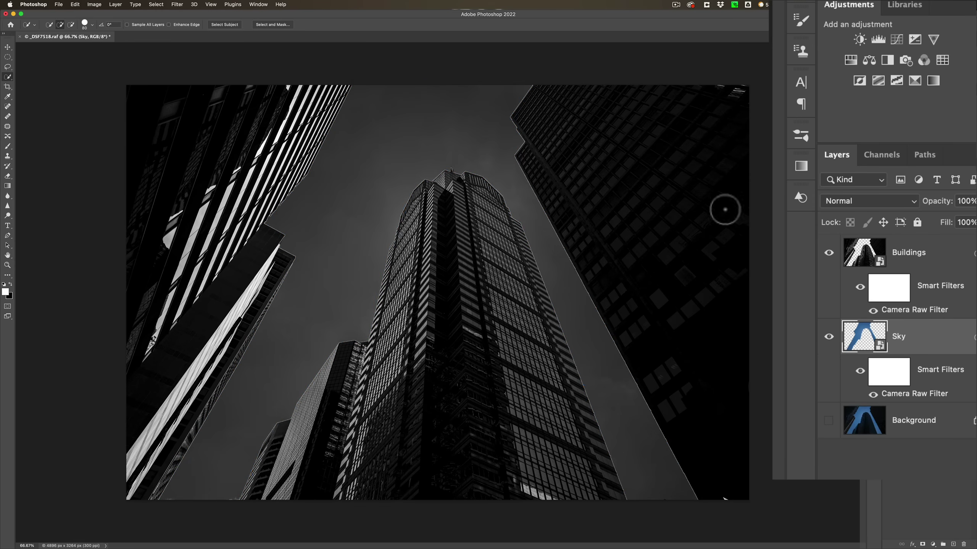
Reopen the Sky layer's Camera Raw smart filter and darken the sky by setting Exposure to -1.40
double_click(911, 392)
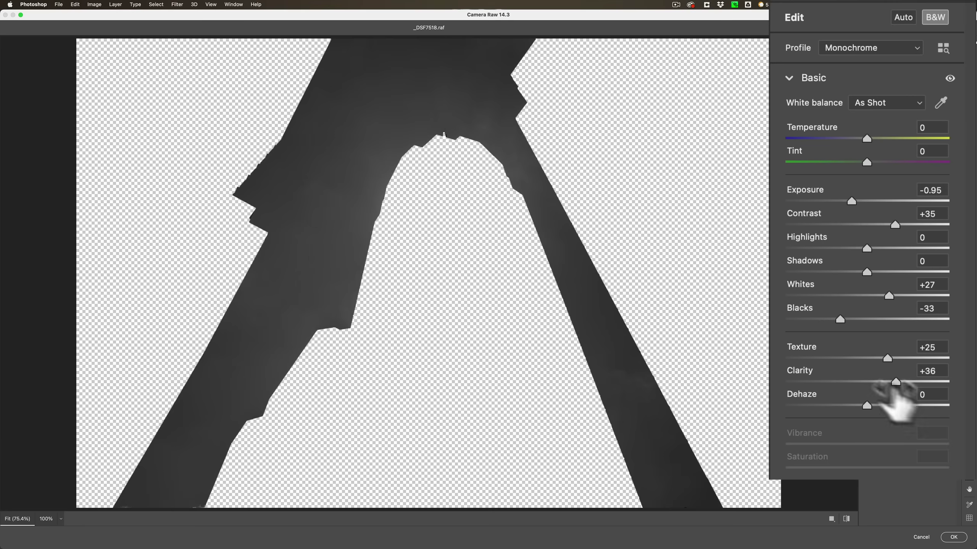
drag(849, 200, 843, 200)
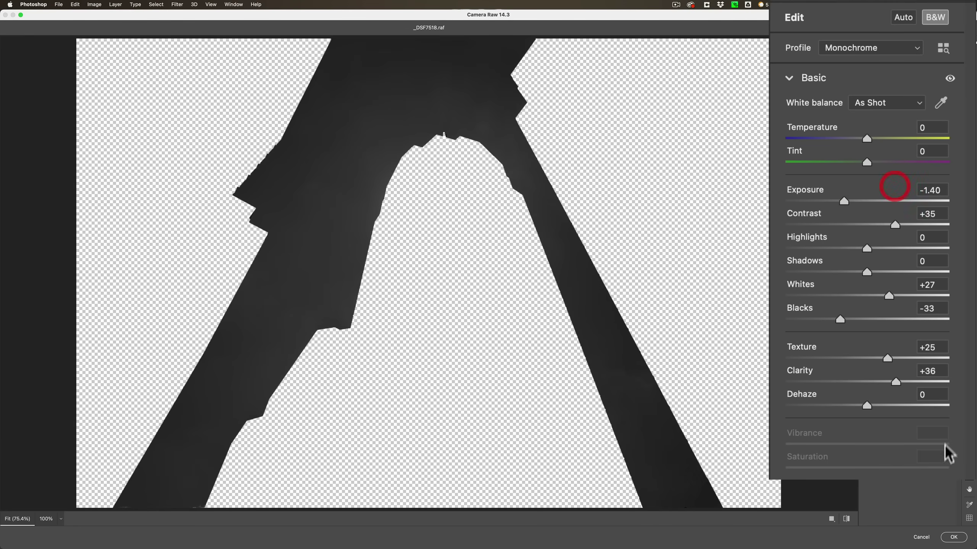
click(954, 537)
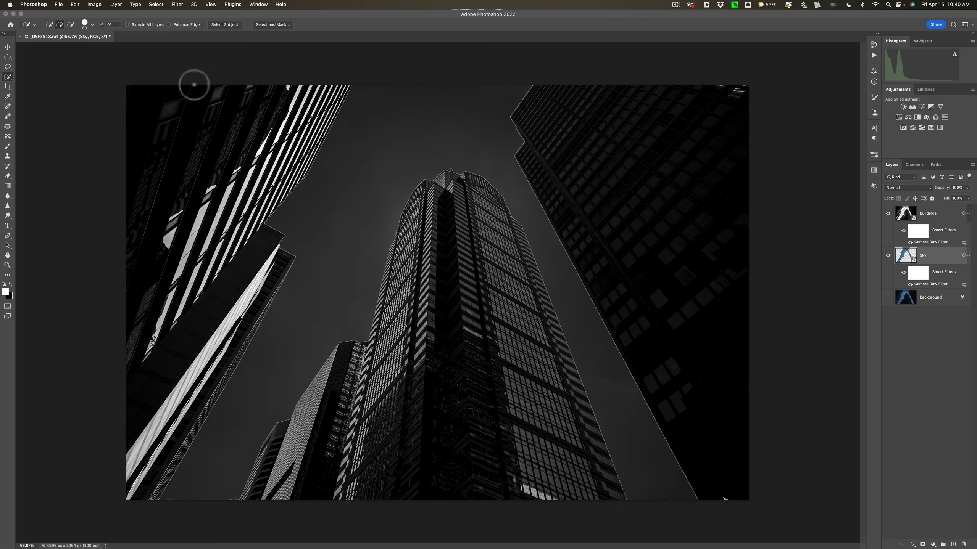
click(115, 5)
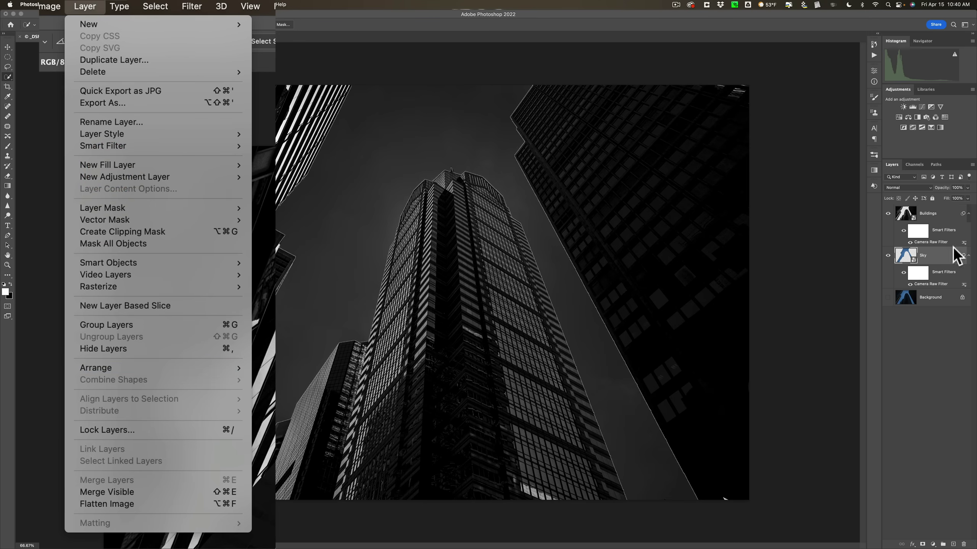
click(950, 215)
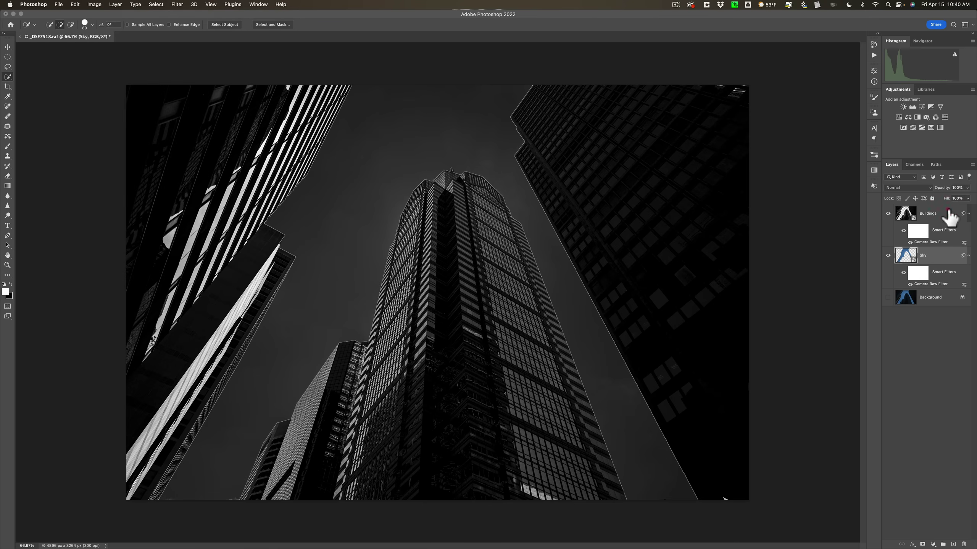
click(950, 215)
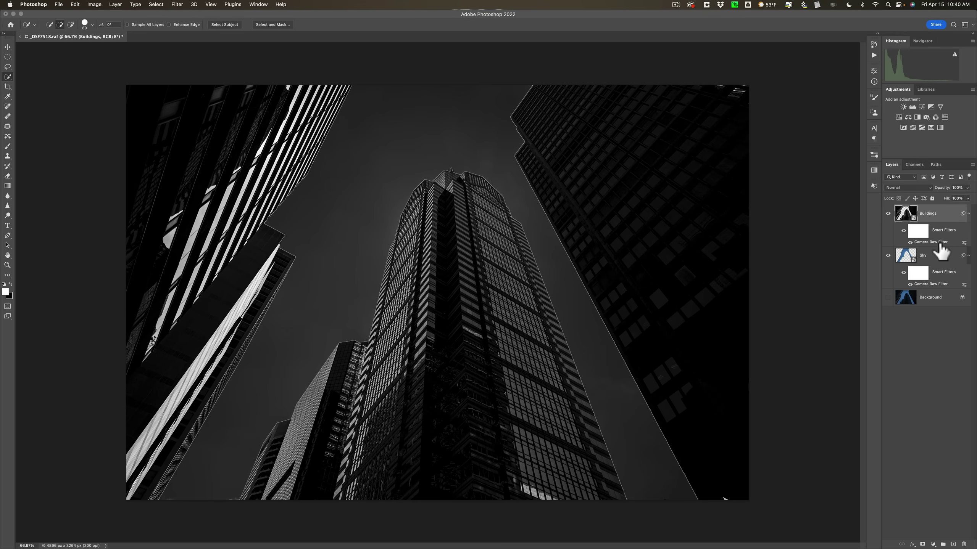
right_click(942, 210)
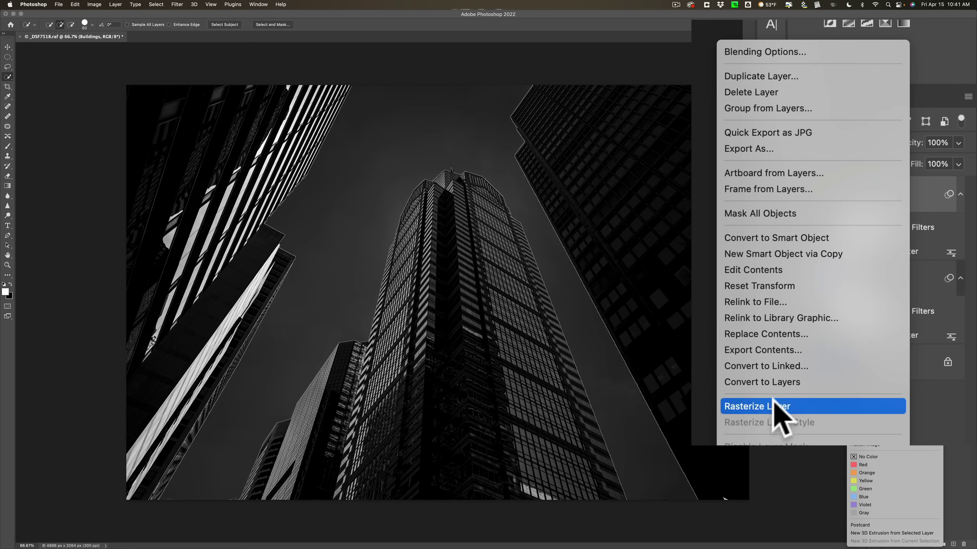
click(944, 226)
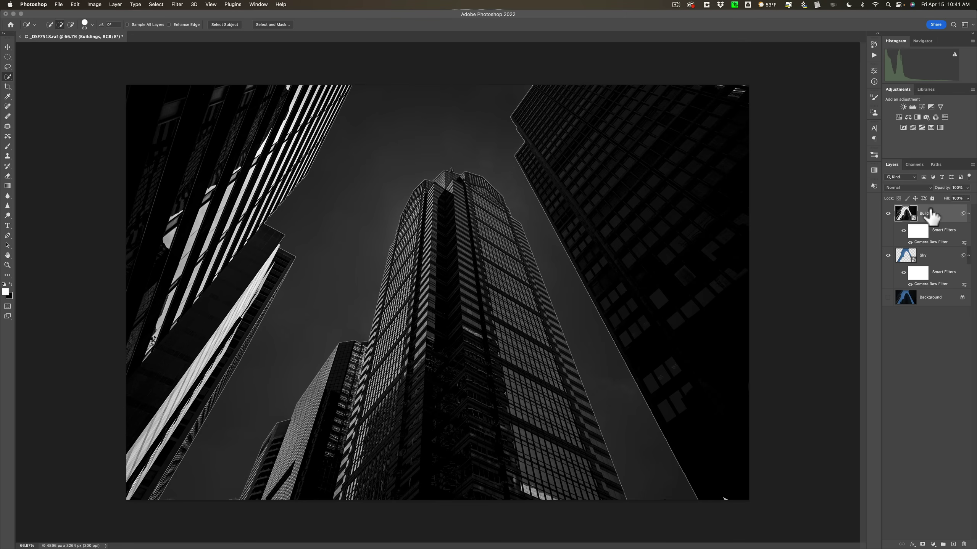
Add an Outer Glow to the Buildings layer, sampling black (000000) from the image at the dark building's edge as the glow colour
click(929, 215)
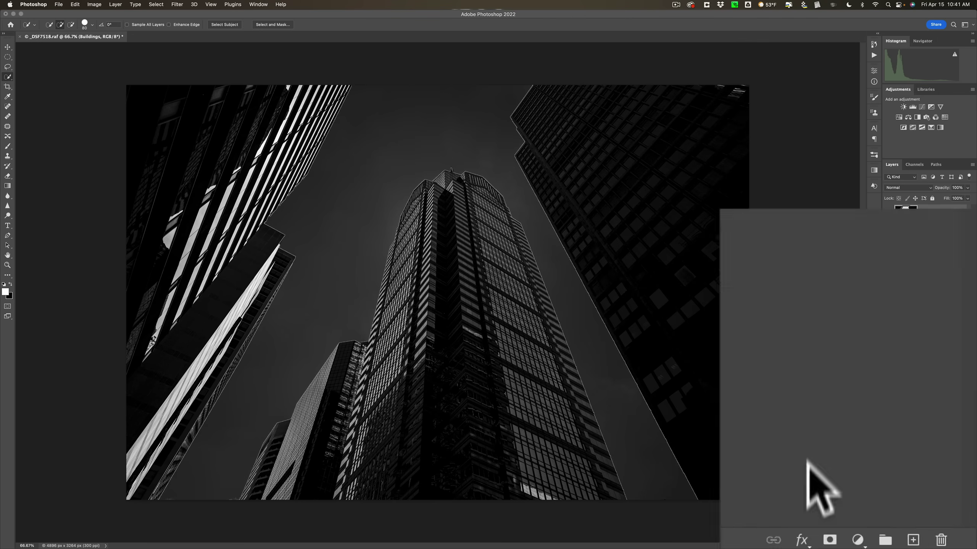
click(802, 540)
click(818, 474)
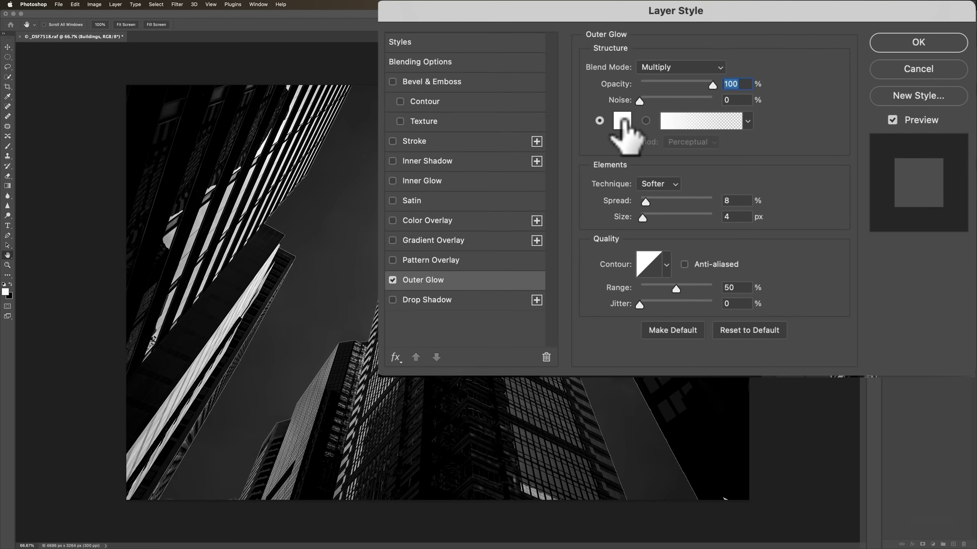
click(622, 122)
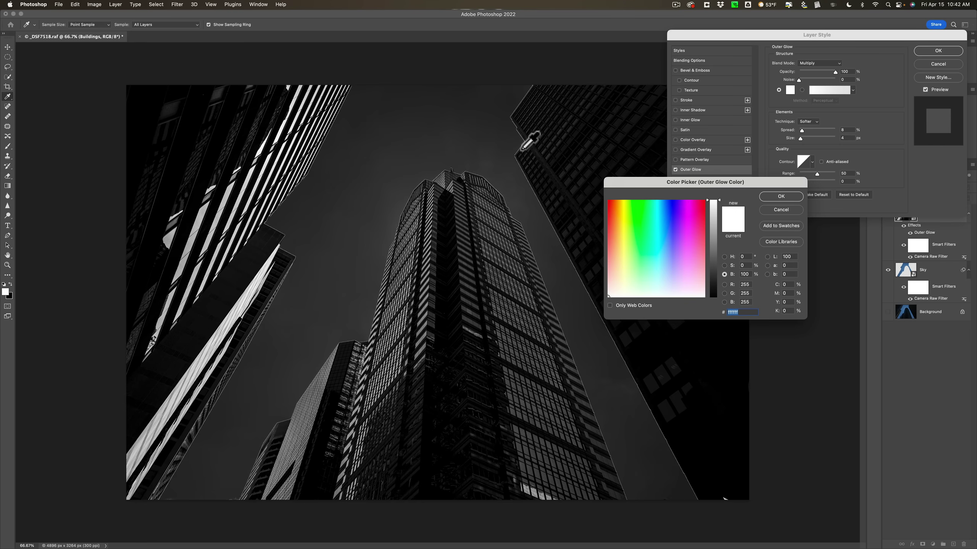
click(520, 148)
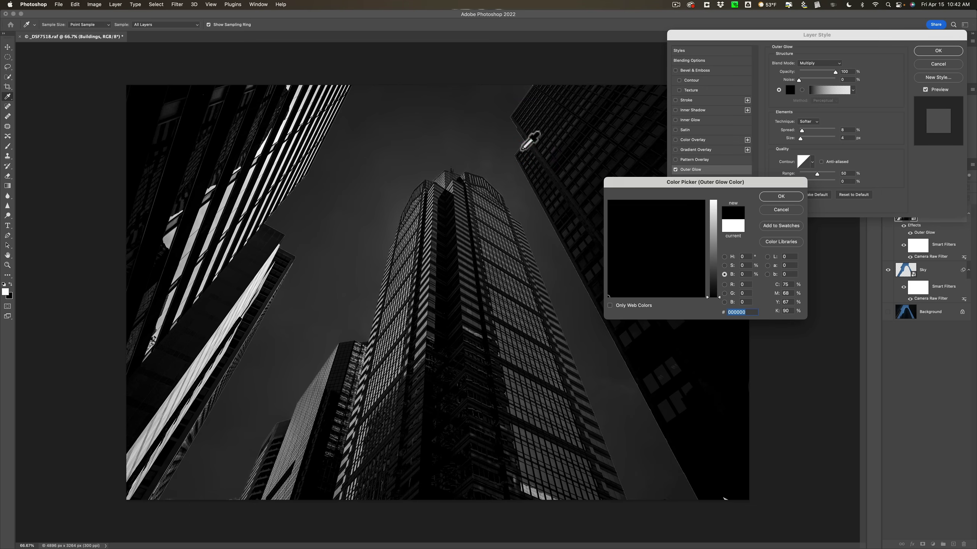
click(778, 196)
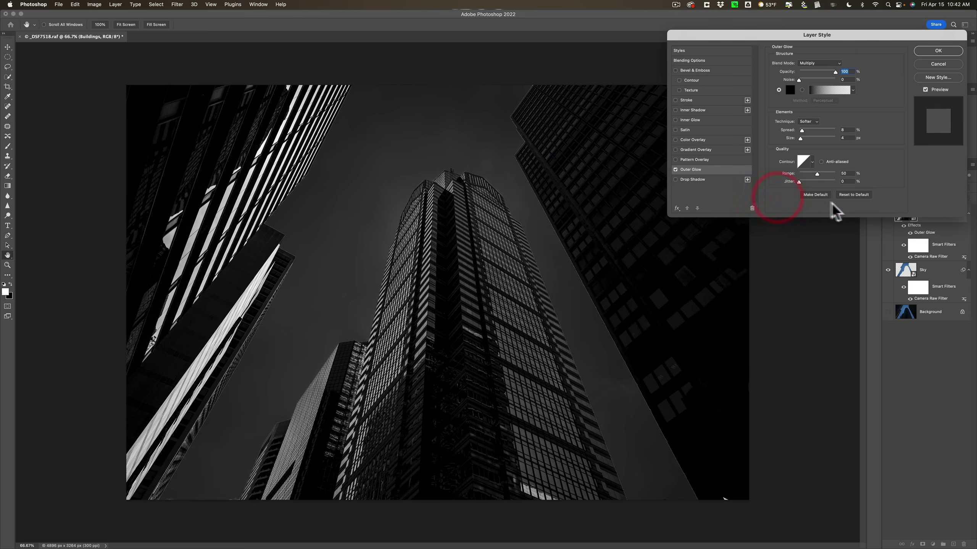
click(940, 51)
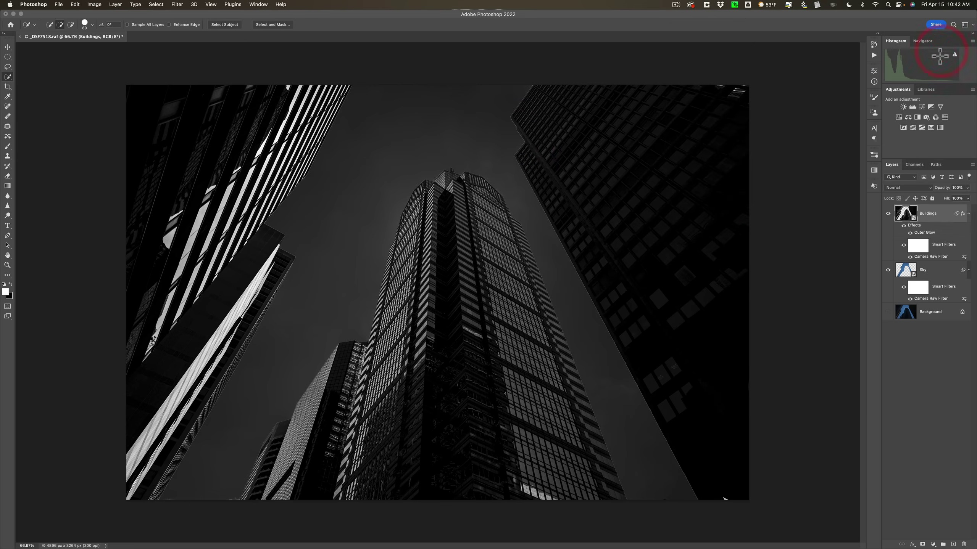
Add an Outer Glow to the Sky layer, sampling dark gray (383838) from the sky beside the central tower as the glow colour
click(937, 272)
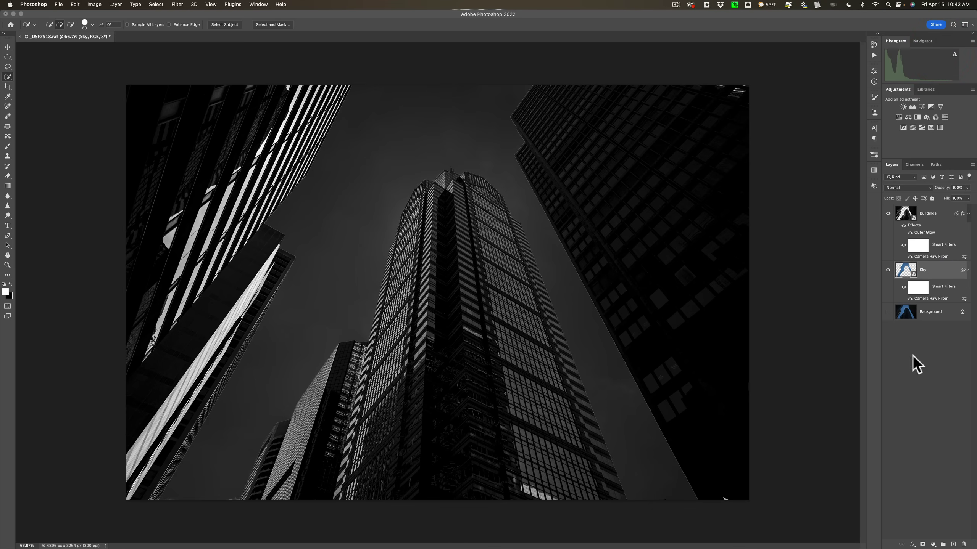
click(804, 539)
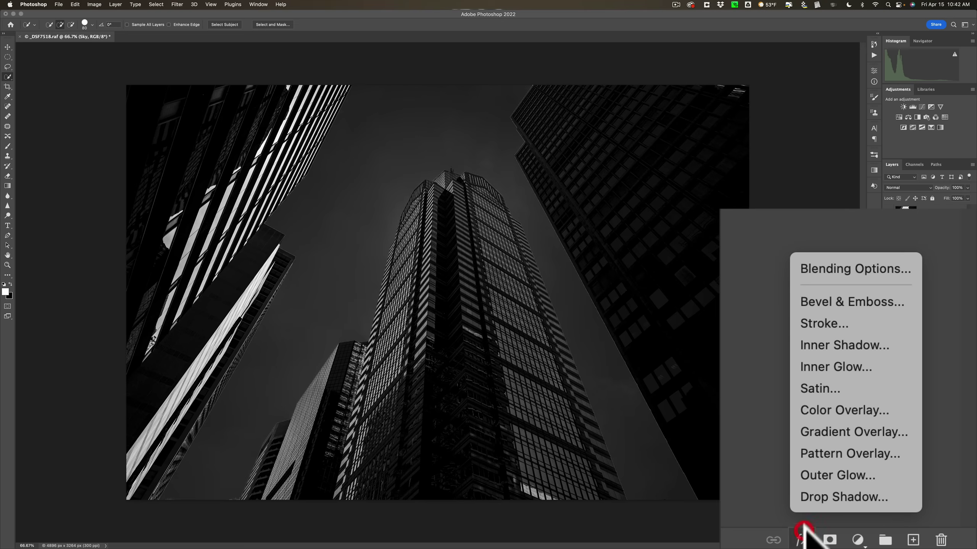
click(914, 527)
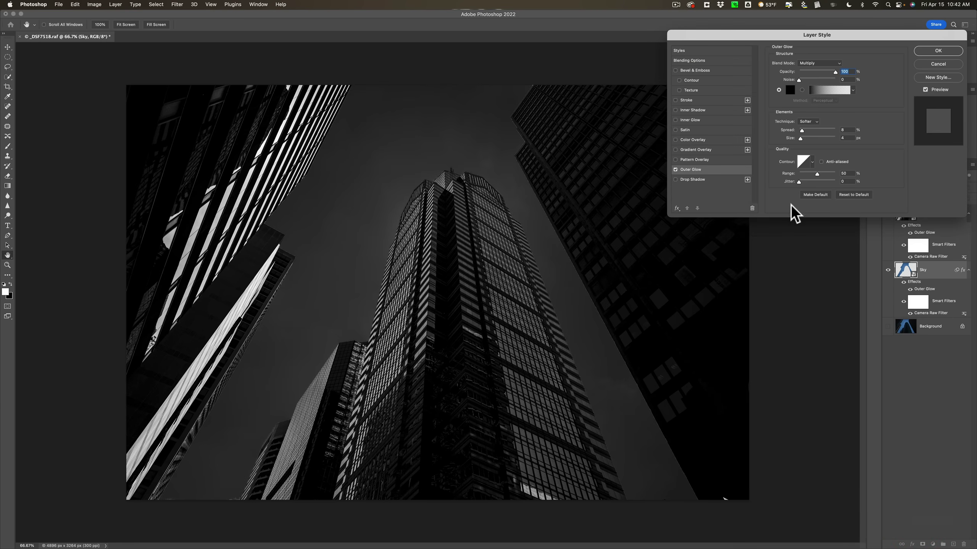
click(790, 90)
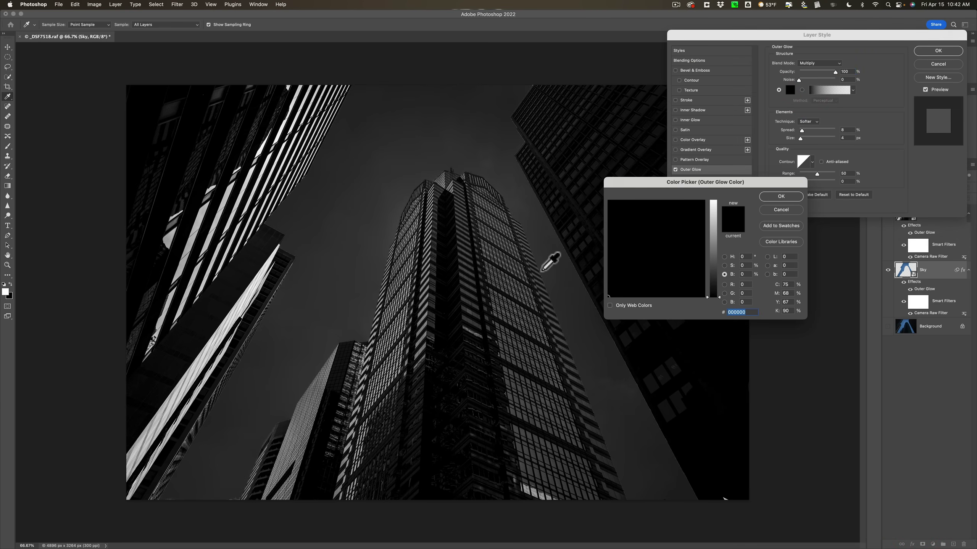
click(542, 270)
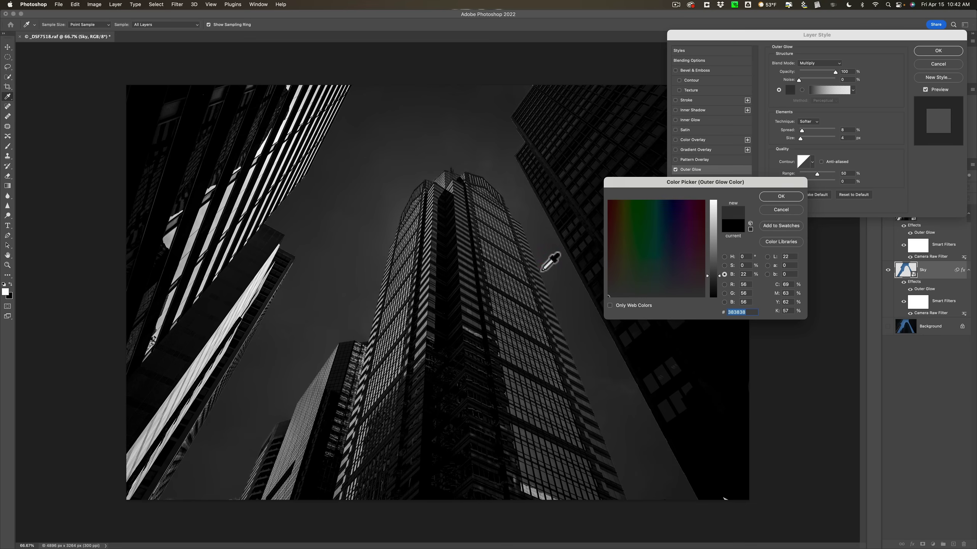
click(778, 195)
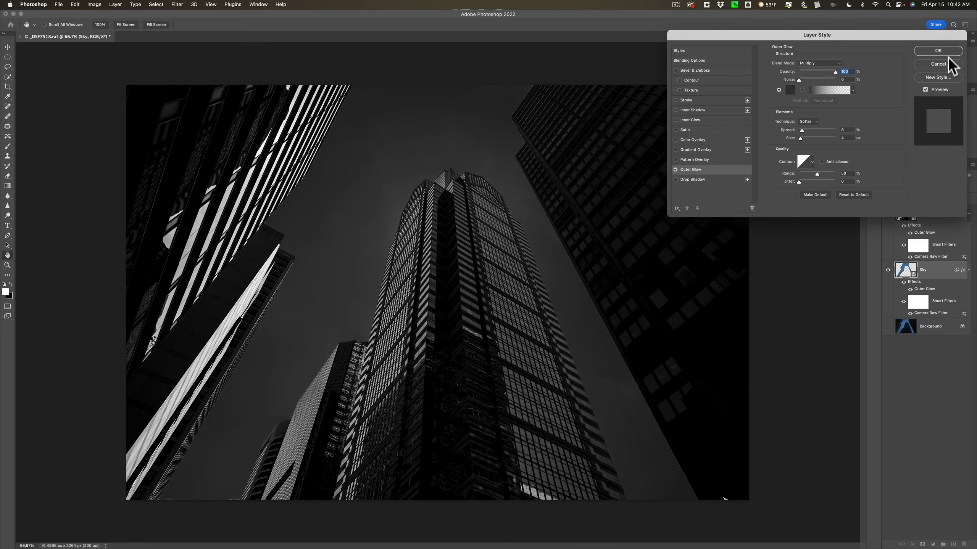
click(938, 50)
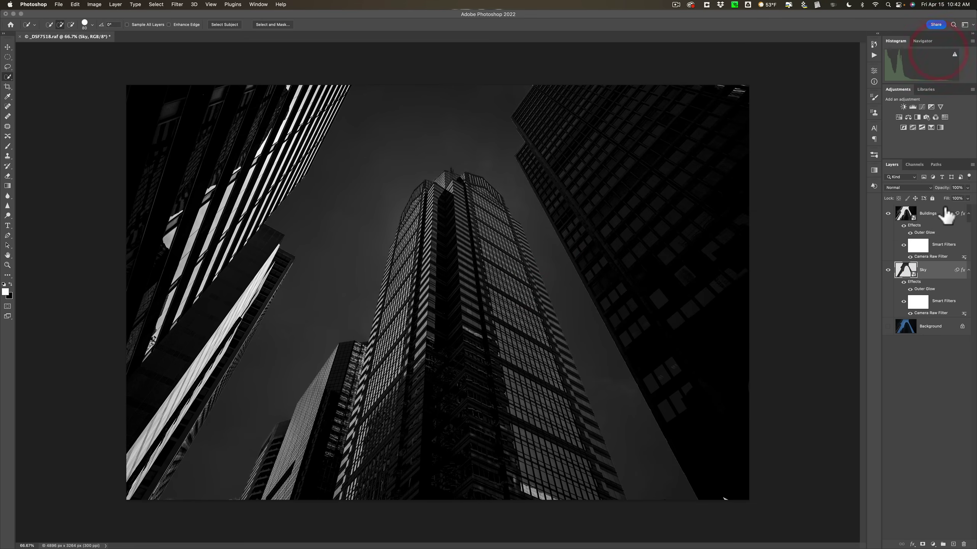
Stamp all visible layers into a new merged layer above Buildings, and hide the Buildings and Sky layers
click(943, 215)
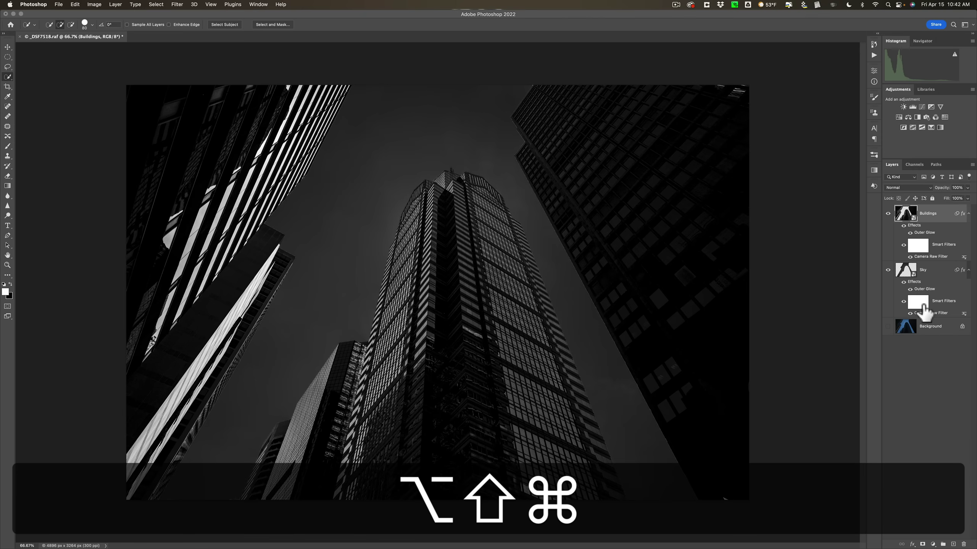
key(alt+shift+super+e)
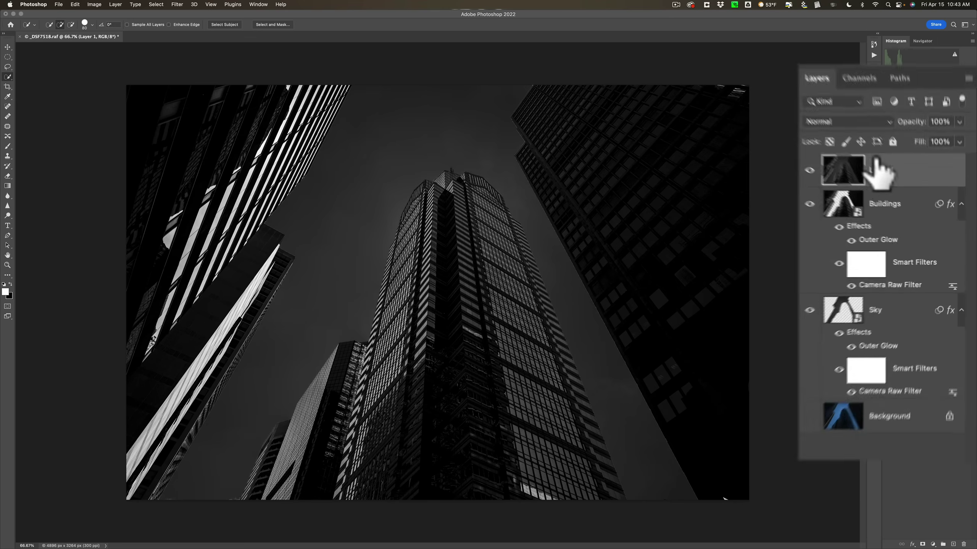
click(798, 199)
click(799, 313)
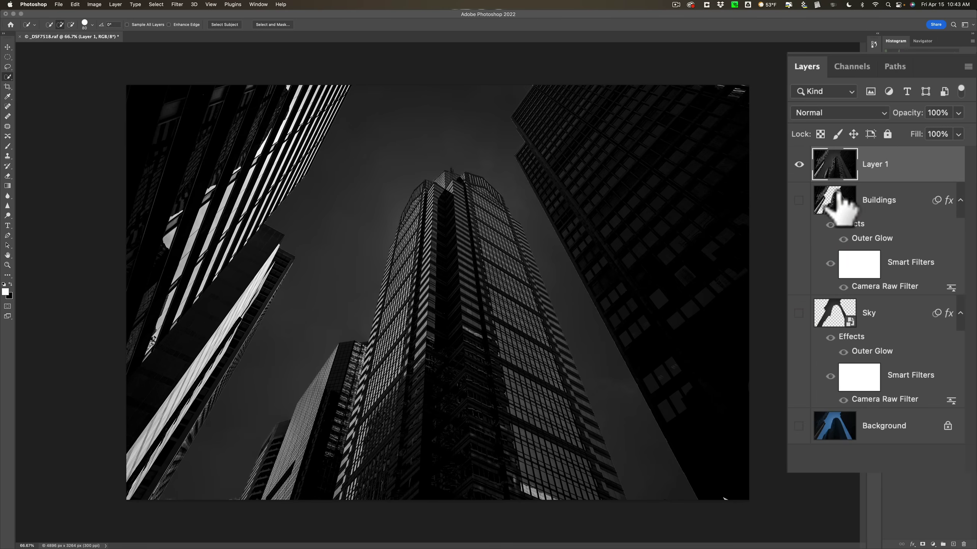
click(798, 200)
click(798, 313)
click(799, 200)
click(798, 313)
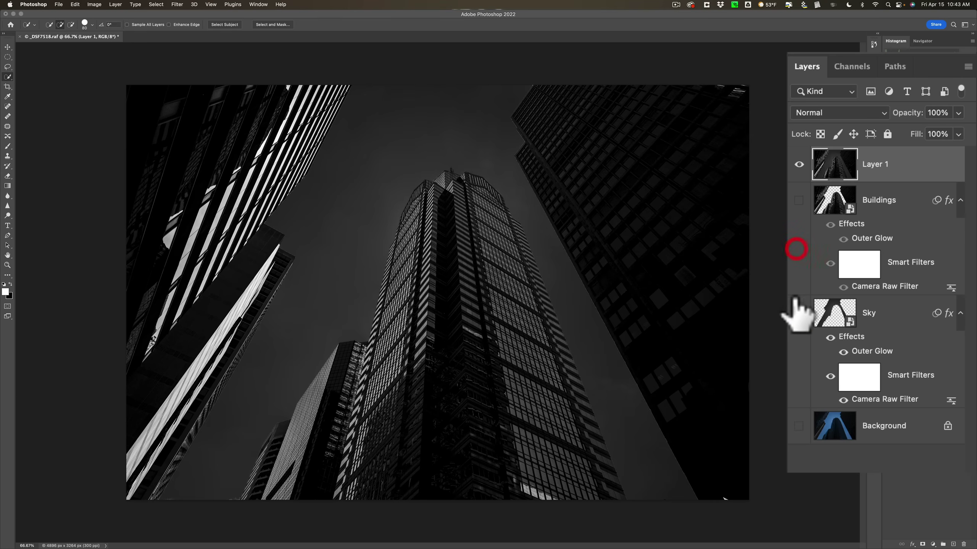
Add a Levels adjustment above the merged layer with the midtone input at 1.04 and the white input at 192
click(921, 169)
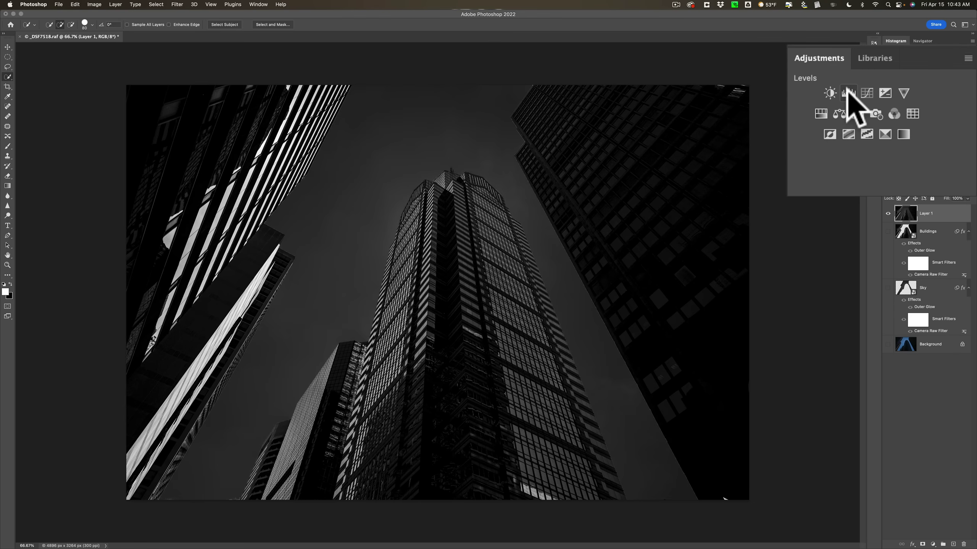
click(912, 107)
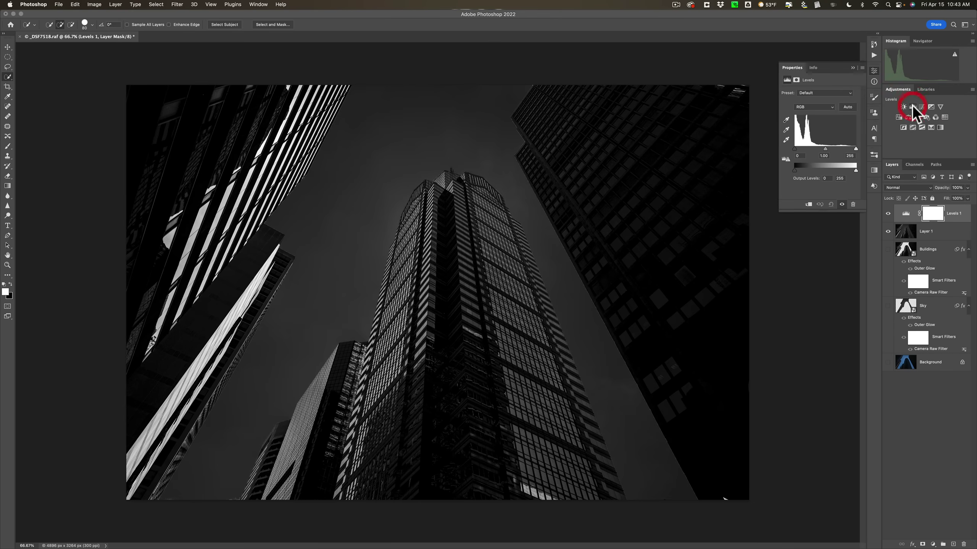
drag(887, 174, 810, 173)
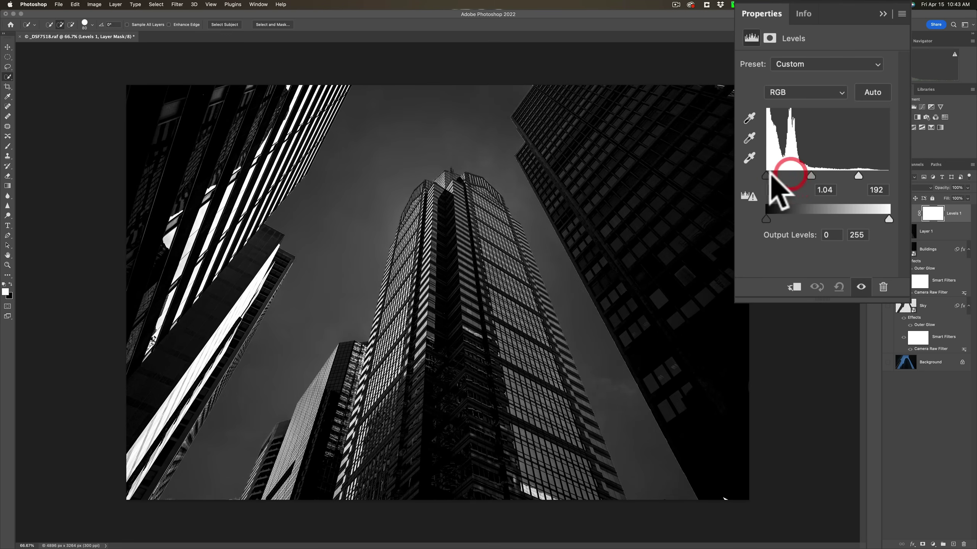
drag(767, 176, 755, 183)
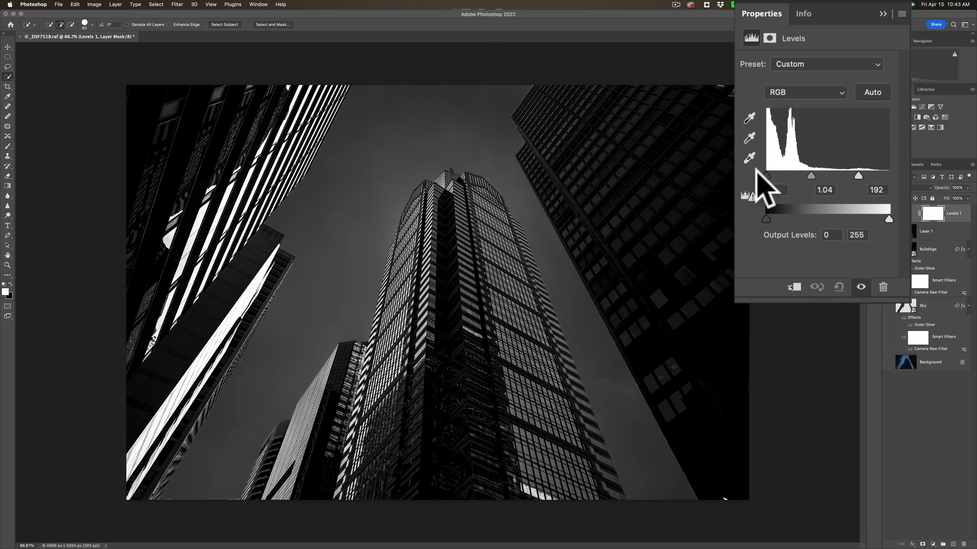
click(883, 13)
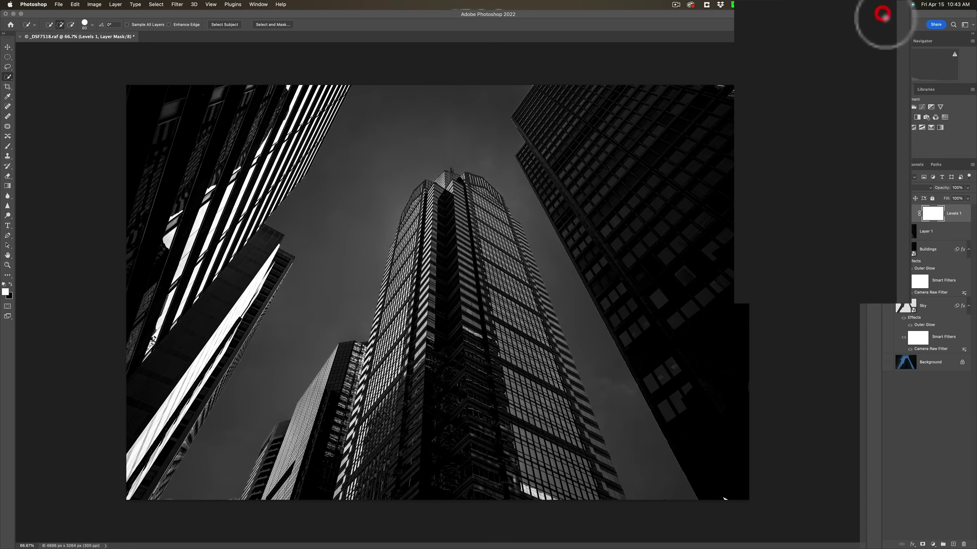
Compare the original Background photo with the finished black-and-white result by repeatedly isolating the Background layer
alt+click(888, 362)
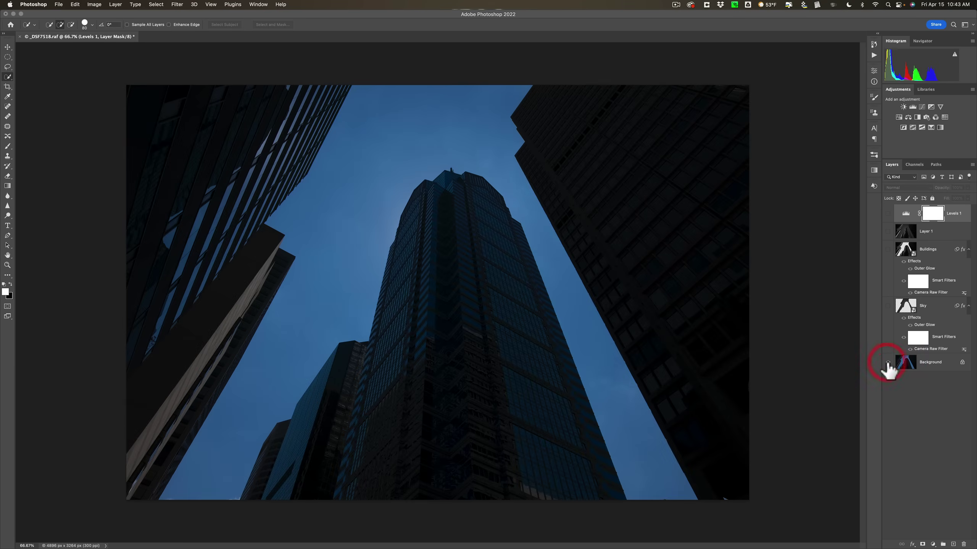
alt+click(888, 363)
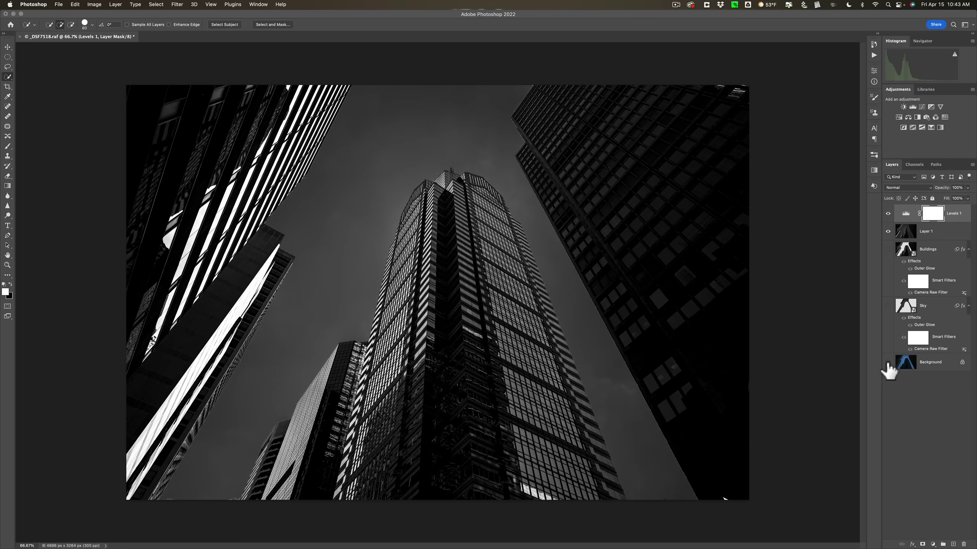
alt+click(887, 363)
alt+click(888, 362)
alt+click(887, 363)
alt+click(887, 363)
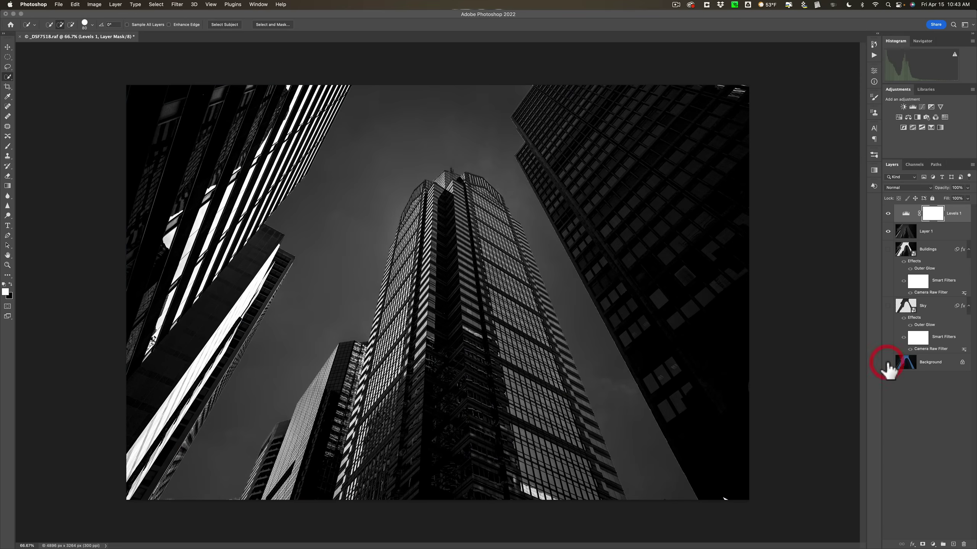